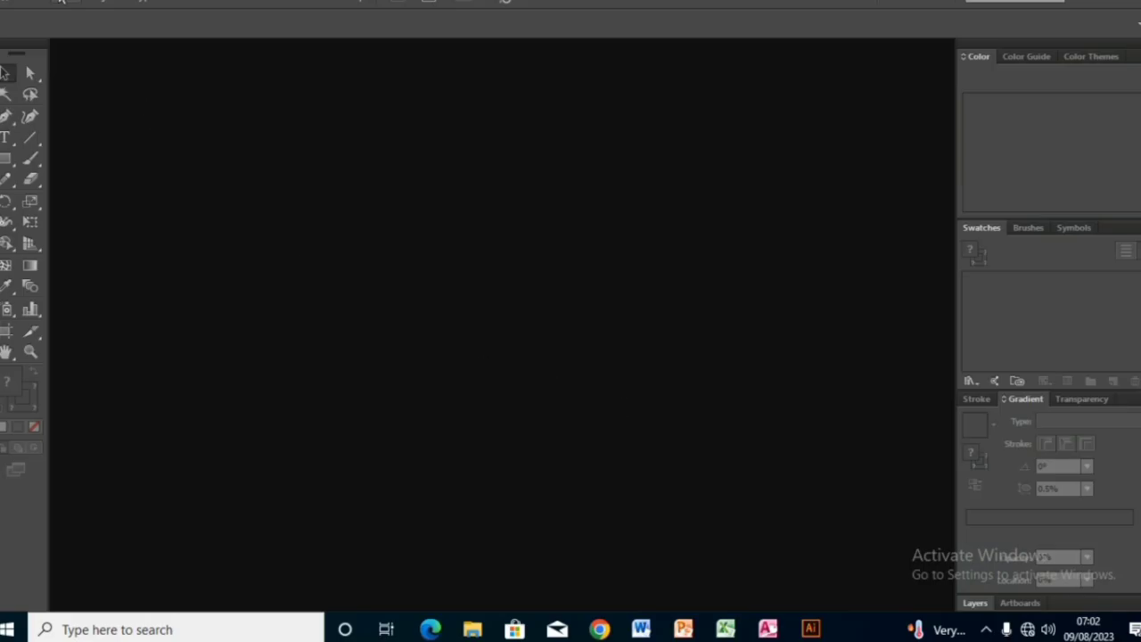
# Start a new document and set its units to Pixels.
pyautogui.click(28, 2)
pyautogui.moveTo(132, 1)
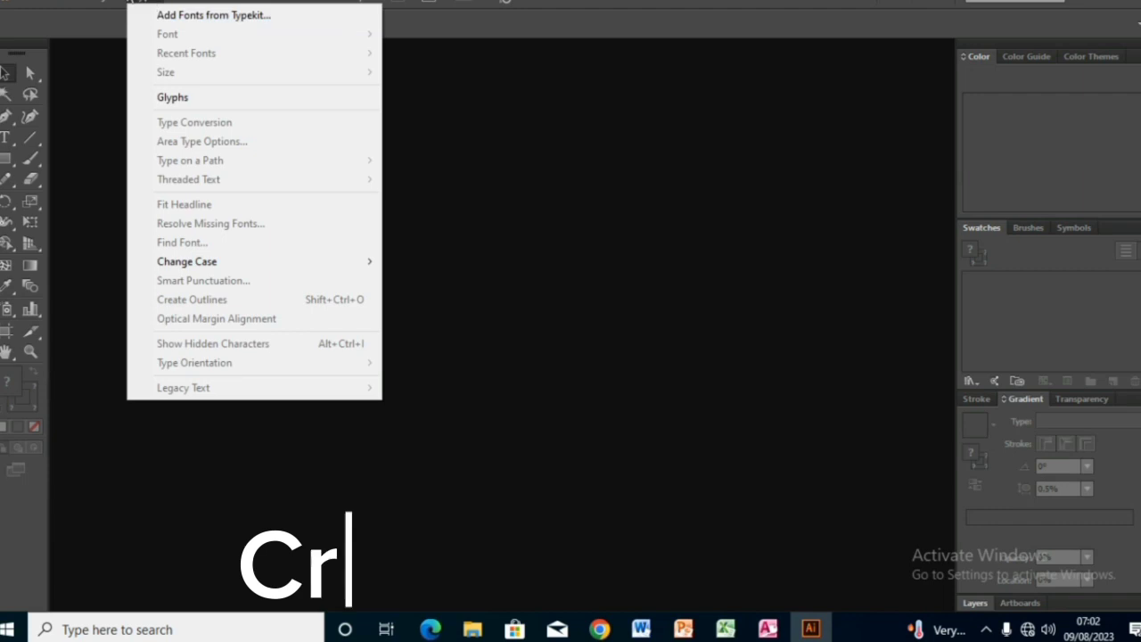
pyautogui.moveTo(31, 3)
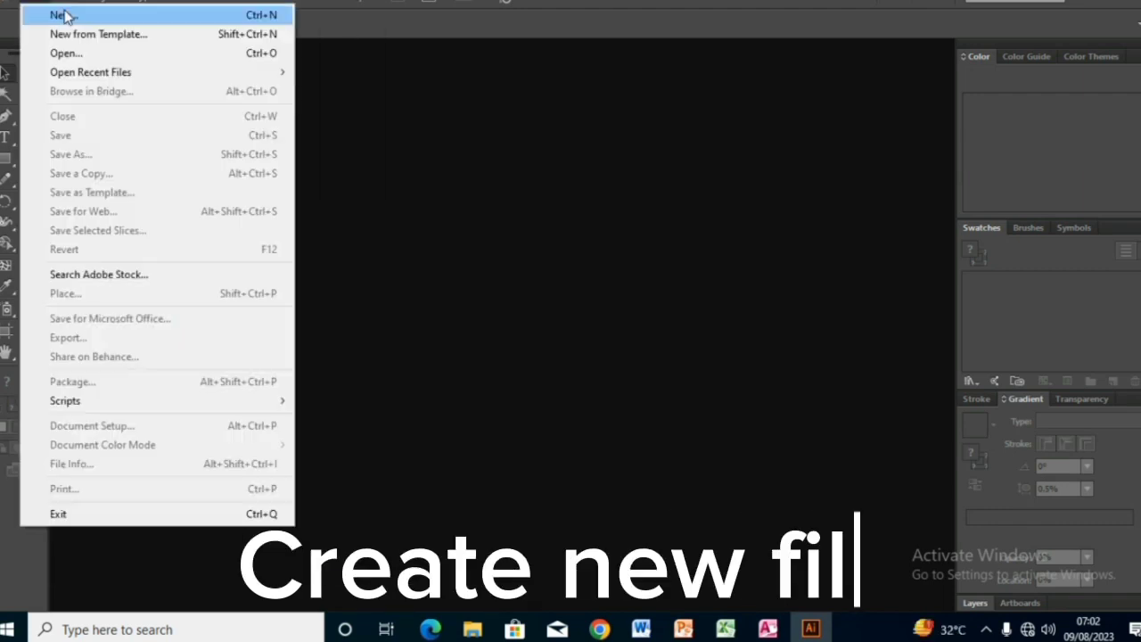
pyautogui.click(66, 14)
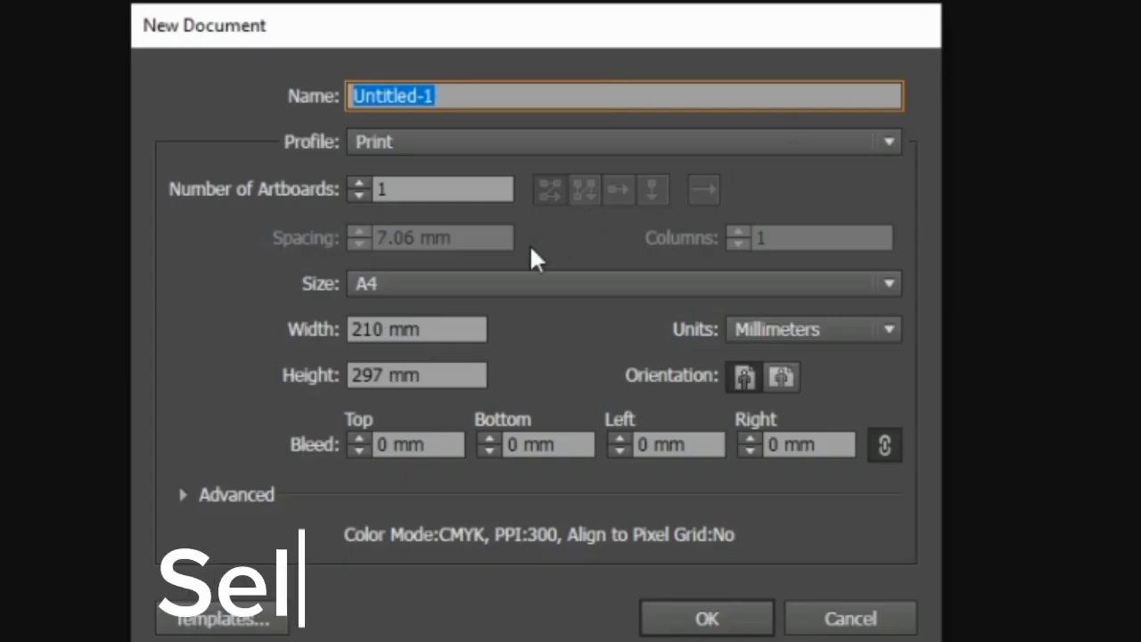
pyautogui.click(894, 328)
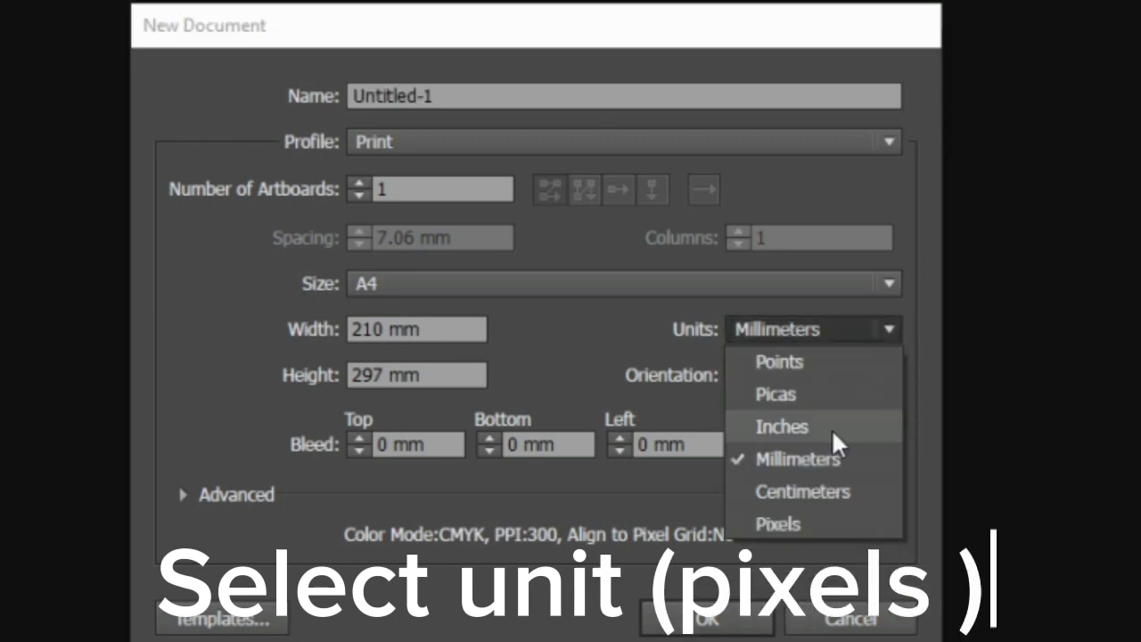
pyautogui.click(842, 524)
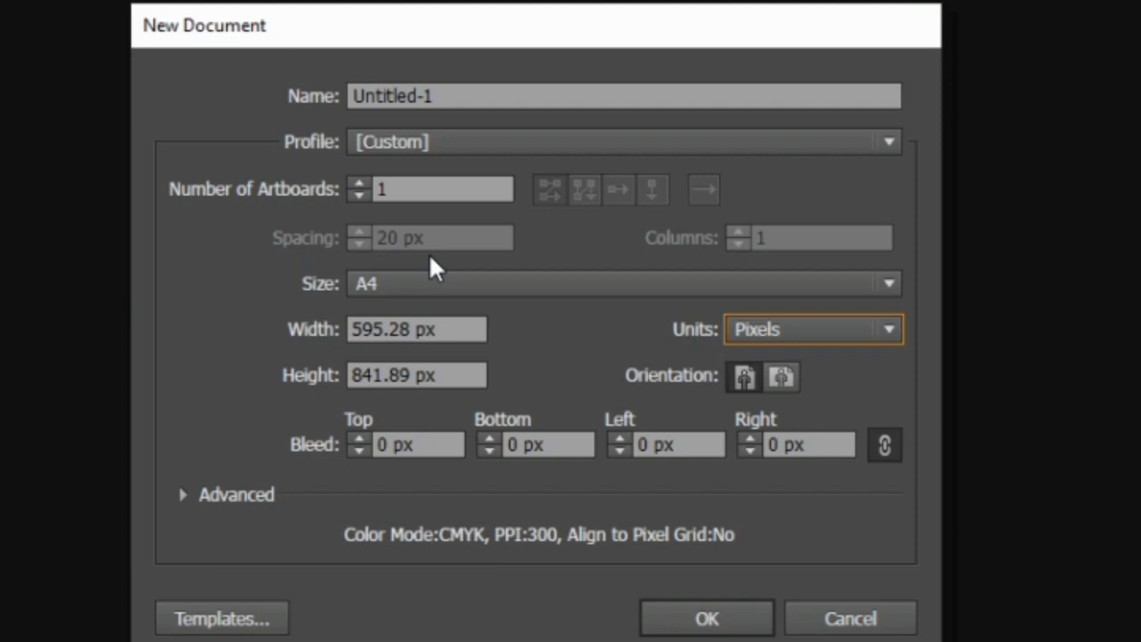
# Set the new document's width to 2004 px and height to 3214 px, and create it.
pyautogui.click(407, 328)
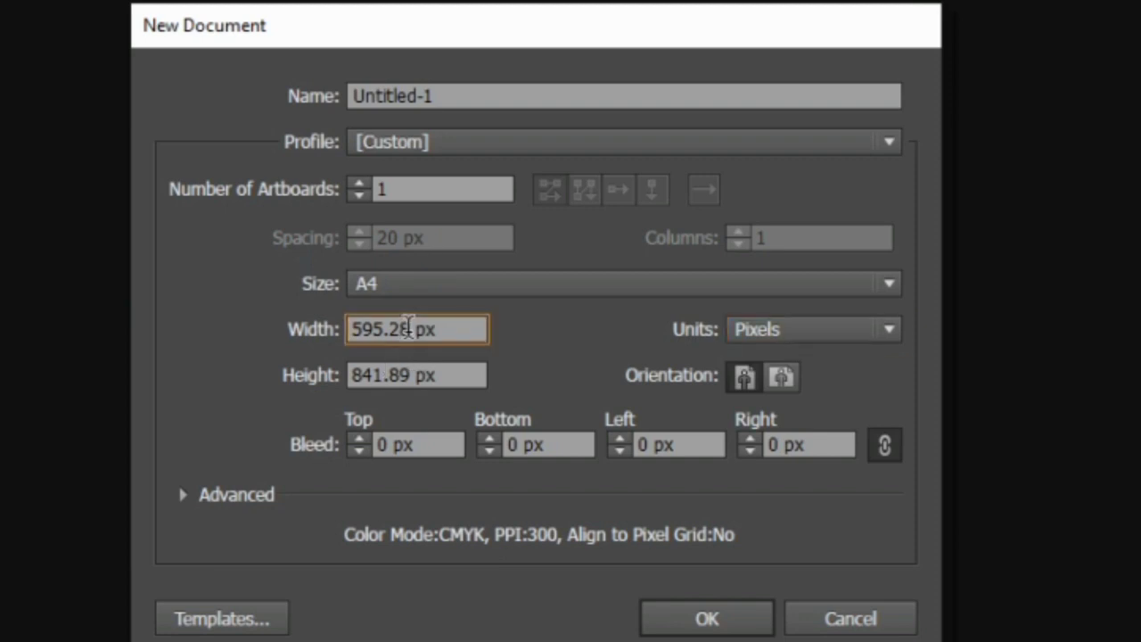
pyautogui.press('BackSpace')
pyautogui.press('BackSpace')
pyautogui.press('BackSpace')
pyautogui.press('BackSpace')
pyautogui.press('BackSpace')
pyautogui.press('BackSpace')
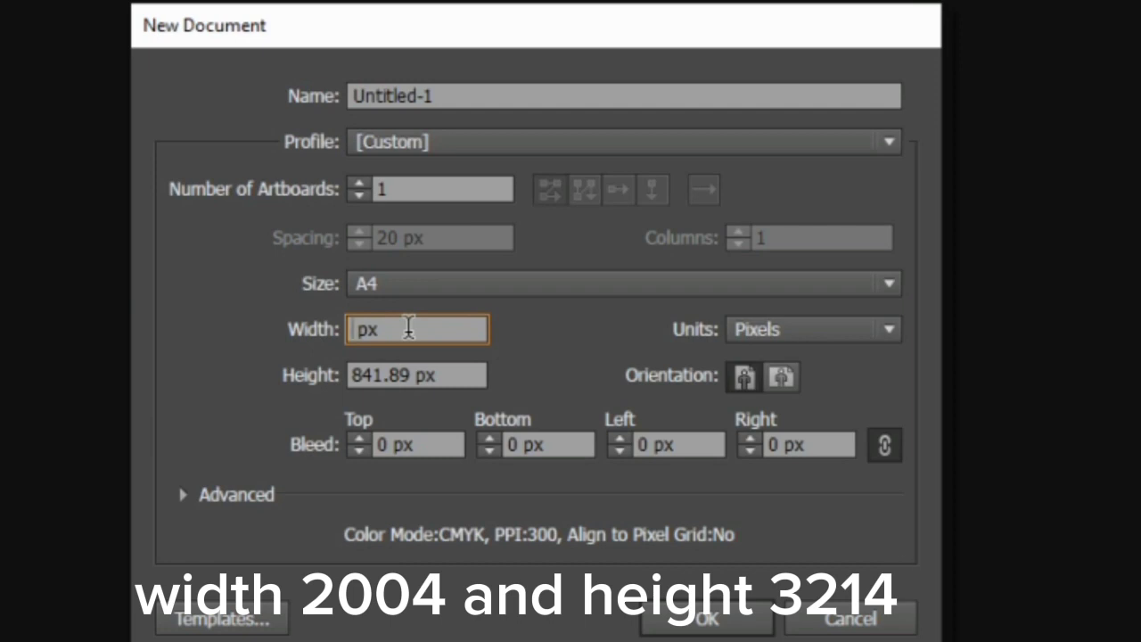
pyautogui.write('2 ')
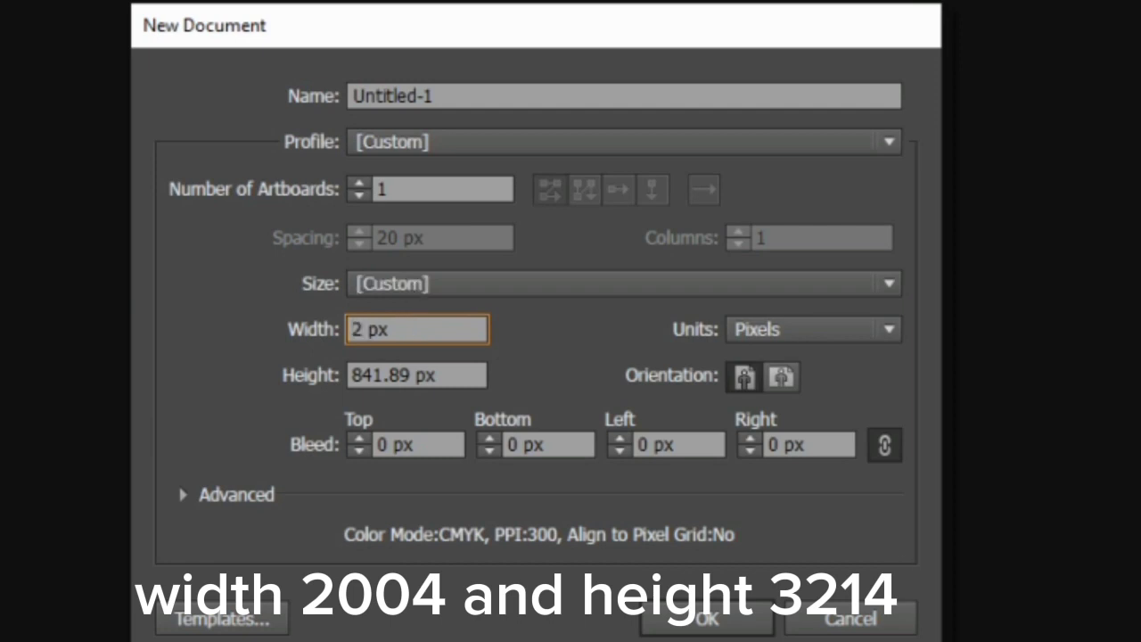
pyautogui.write('004')
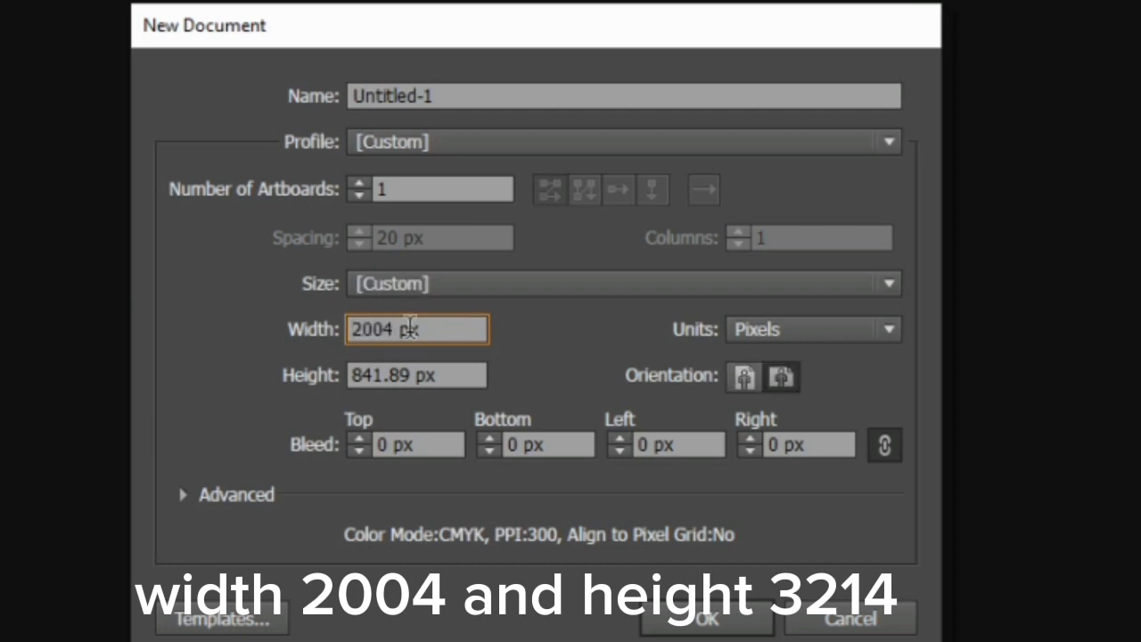
pyautogui.click(416, 375)
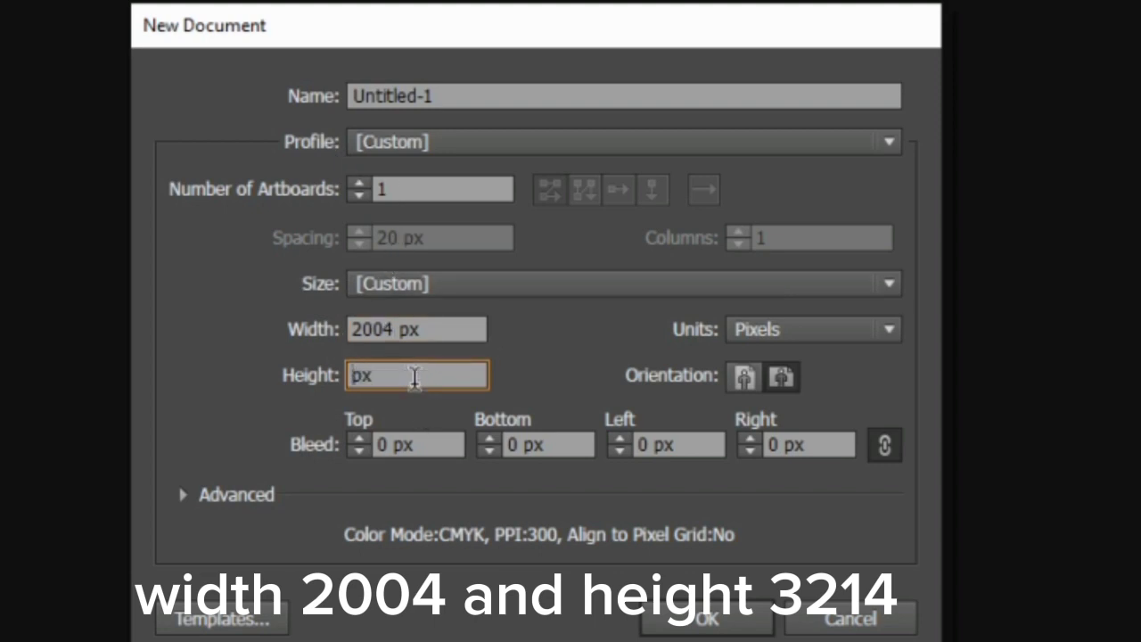
pyautogui.write('3214')
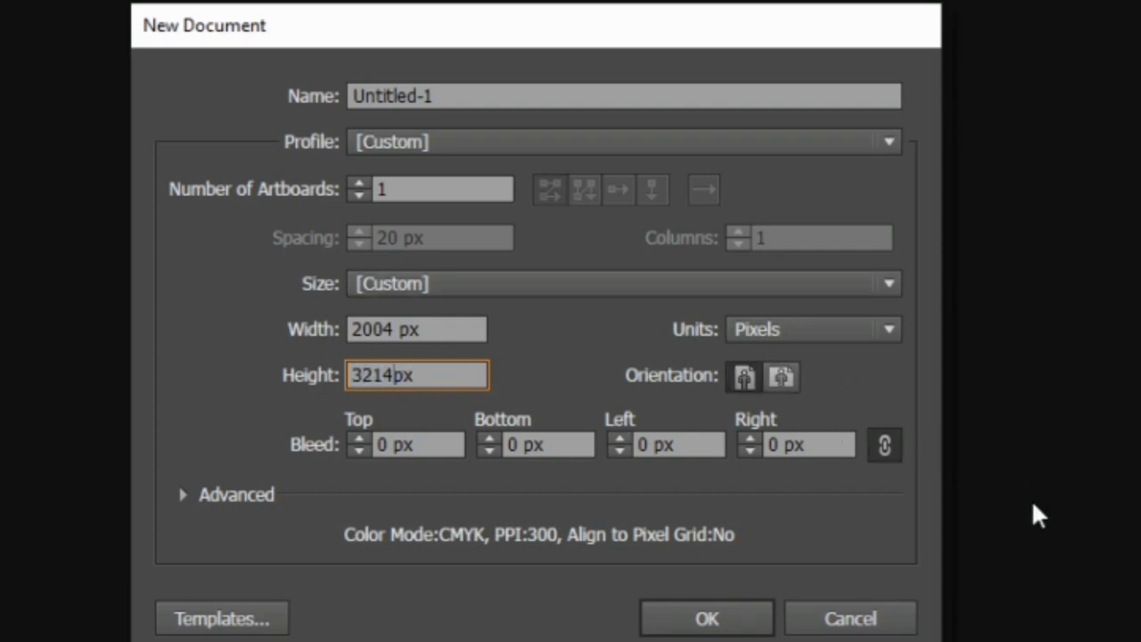
pyautogui.click(751, 625)
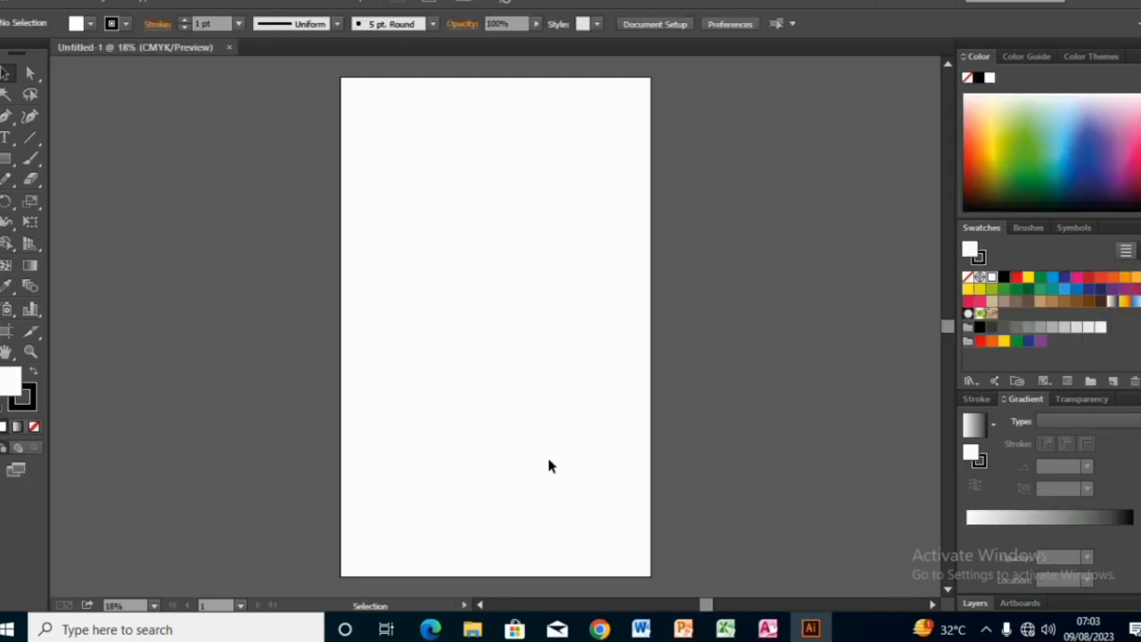
# Copy the Present Pros Logo-01 PNG from the Y33s phone's Download/Bluetooth folder in File Explorer to the desktop.
pyautogui.click(1086, 10)
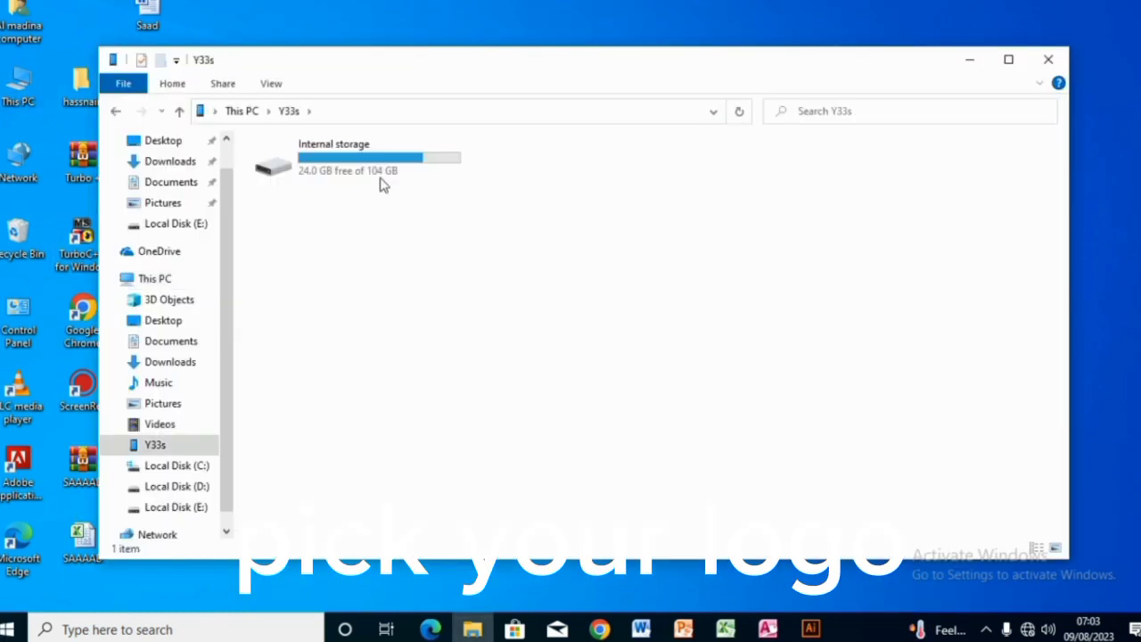
pyautogui.doubleClick(382, 184)
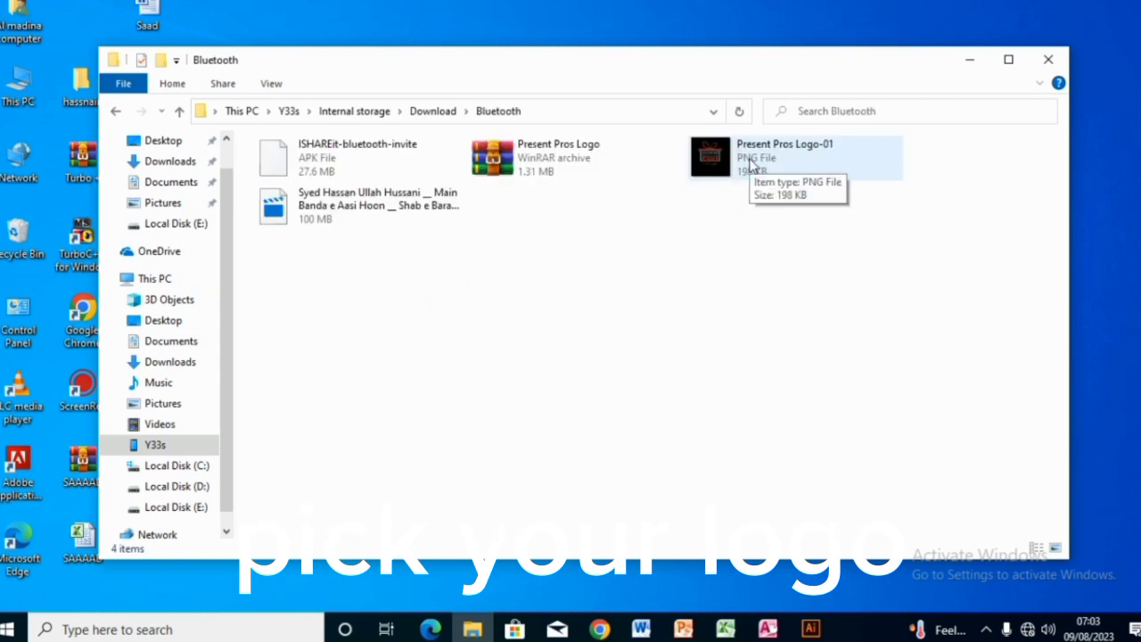
pyautogui.rightClick(751, 167)
pyautogui.click(807, 332)
pyautogui.click(968, 60)
pyautogui.rightClick(347, 95)
pyautogui.click(396, 172)
# Place the Present Pros Logo-01 image from the desktop into the Illustrator document, centred horizontally in the artboard's upper part.
pyautogui.moveTo(1114, 13); pyautogui.dragTo(247, 13)
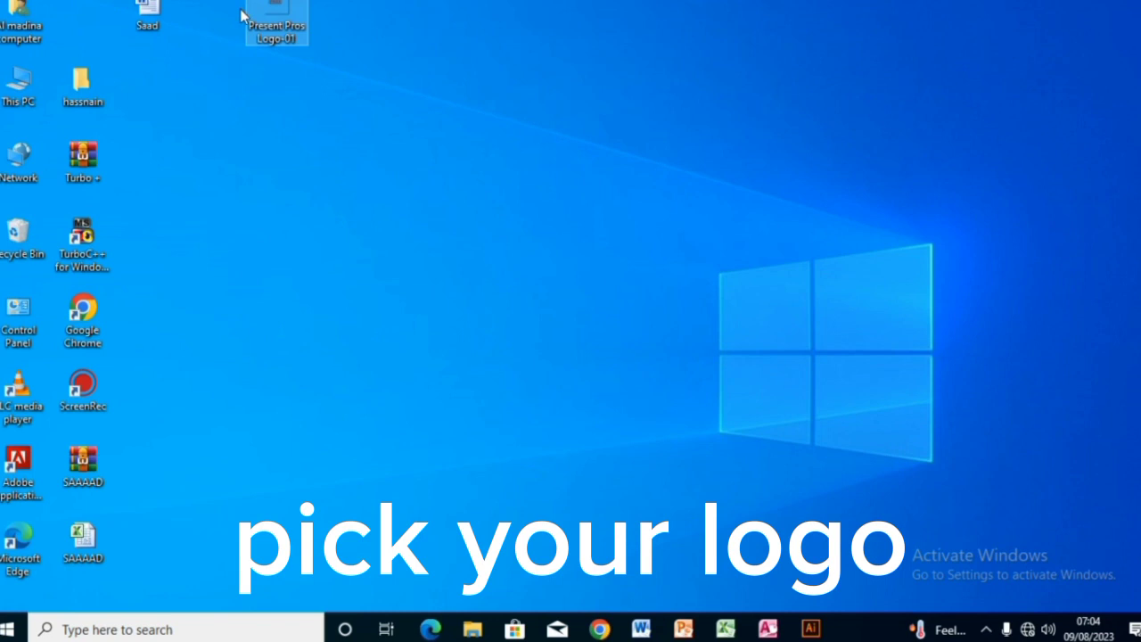
pyautogui.moveTo(768, 629); pyautogui.dragTo(538, 353)
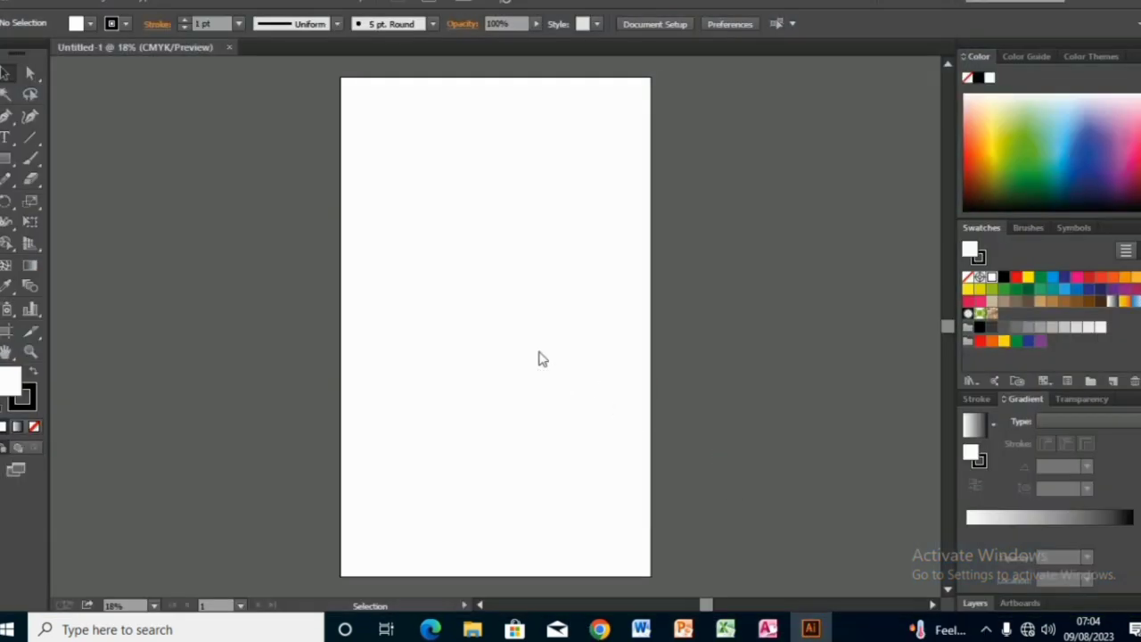
pyautogui.moveTo(552, 356); pyautogui.dragTo(514, 204)
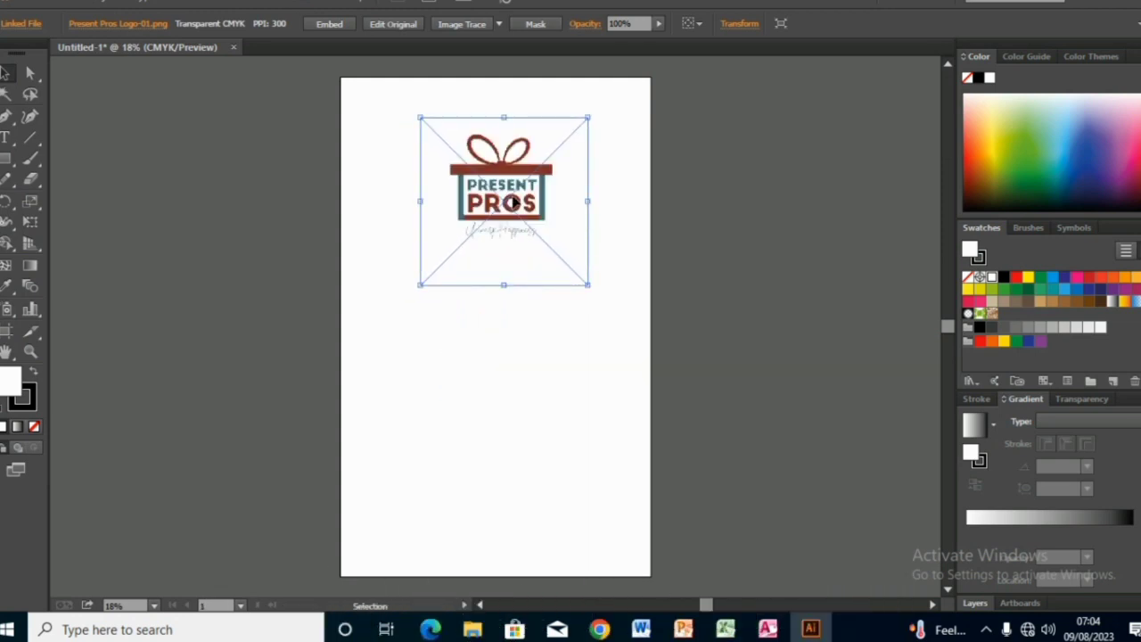
pyautogui.moveTo(515, 204)
pyautogui.mouseDown()
pyautogui.moveTo(506, 244)
pyautogui.moveTo(505, 225)
pyautogui.mouseUp()
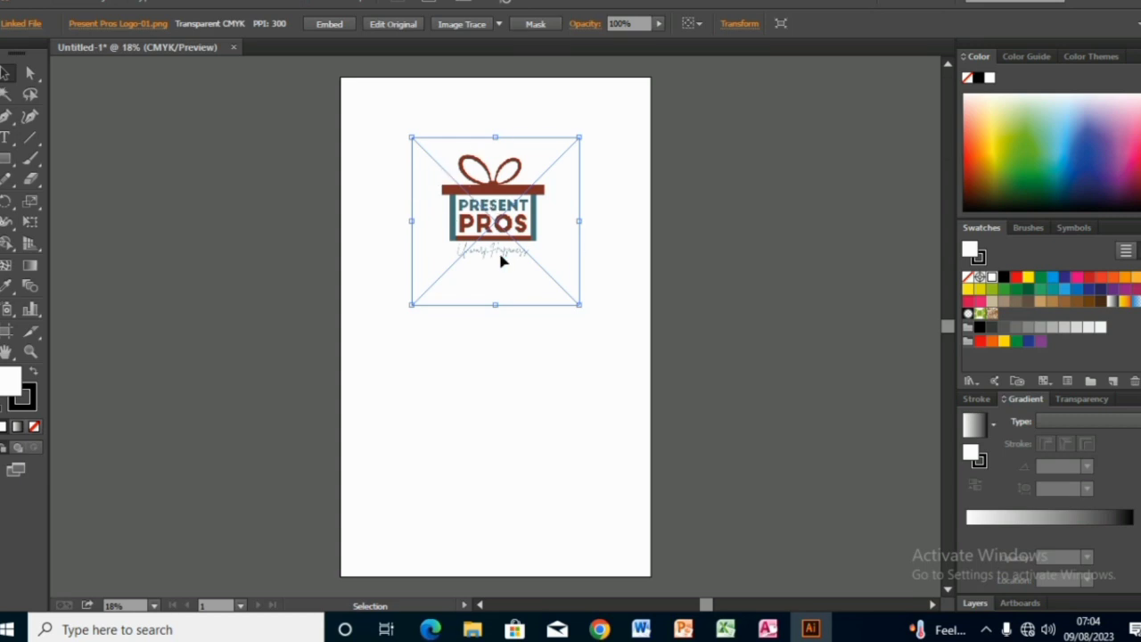
# Embed the linked logo image and scale it down slightly from its lower corner.
pyautogui.press('m')
pyautogui.doubleClick(340, 26)
pyautogui.press('Escape')
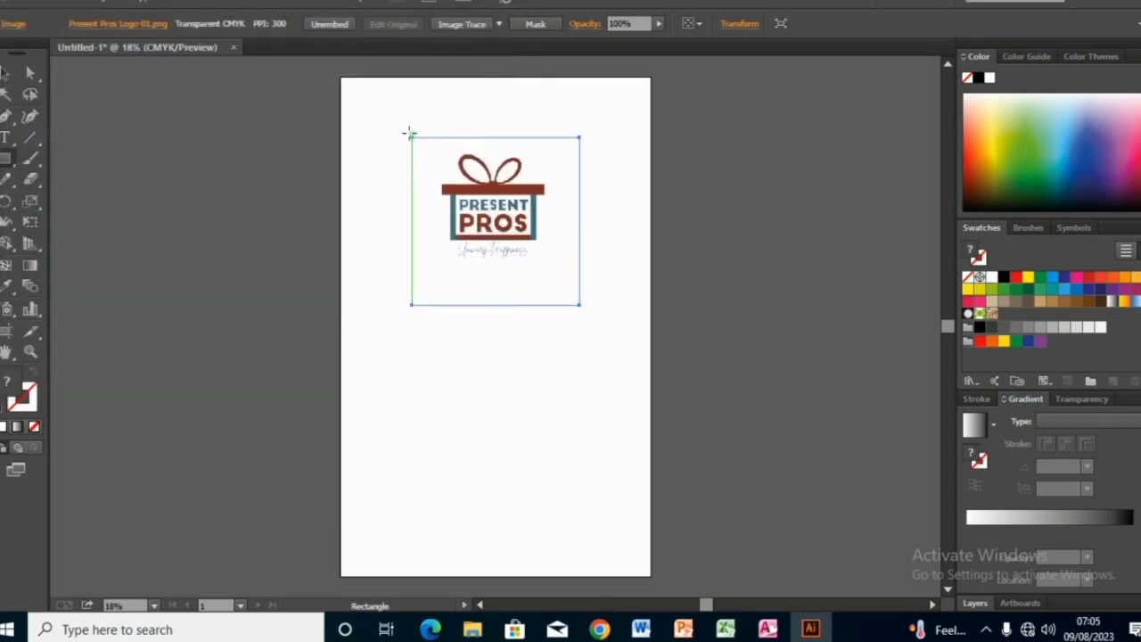
pyautogui.moveTo(579, 305); pyautogui.dragTo(576, 298)
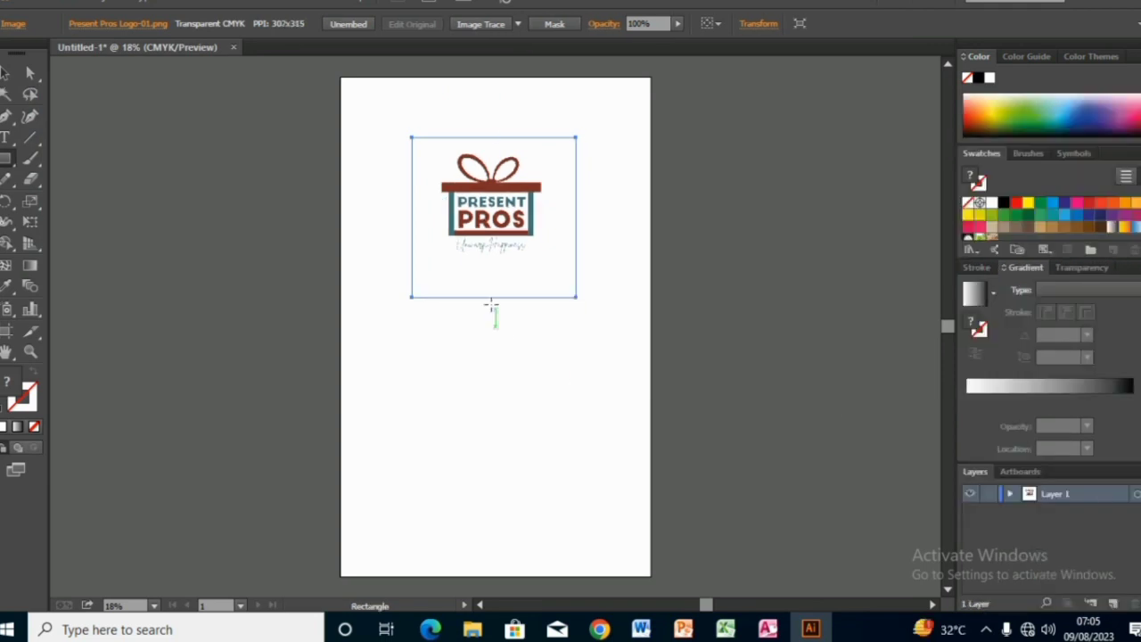
# Draw a white rectangle over the logo on a new layer and move that layer beneath the logo's layer.
pyautogui.click(1113, 603)
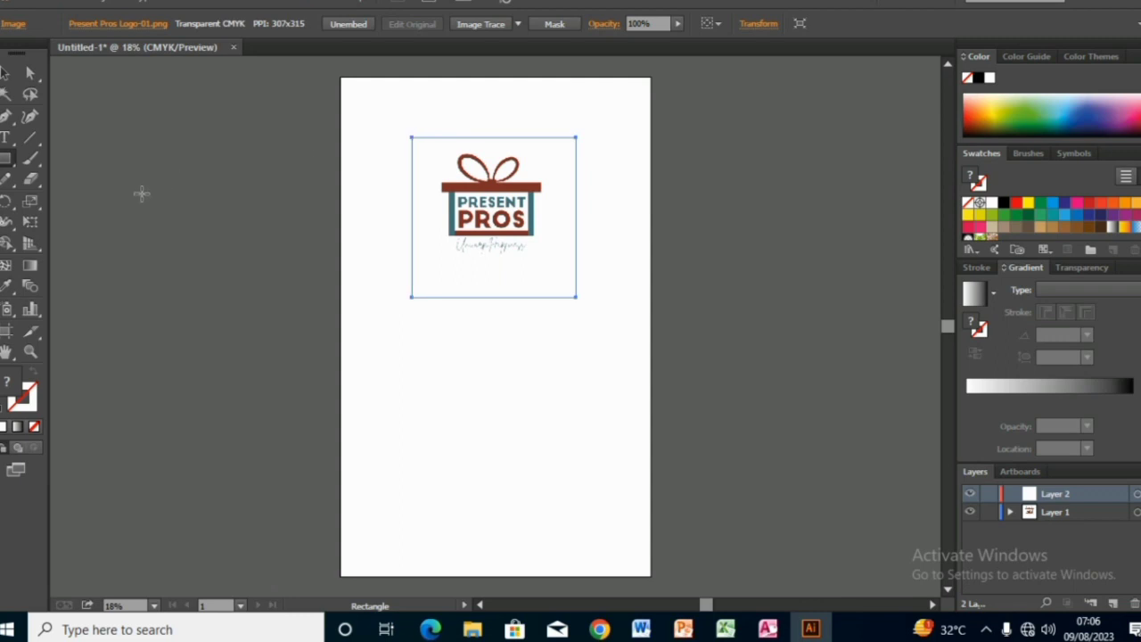
pyautogui.moveTo(409, 133)
pyautogui.mouseDown()
pyautogui.moveTo(463, 140)
pyautogui.moveTo(565, 212)
pyautogui.moveTo(569, 279)
pyautogui.mouseUp()
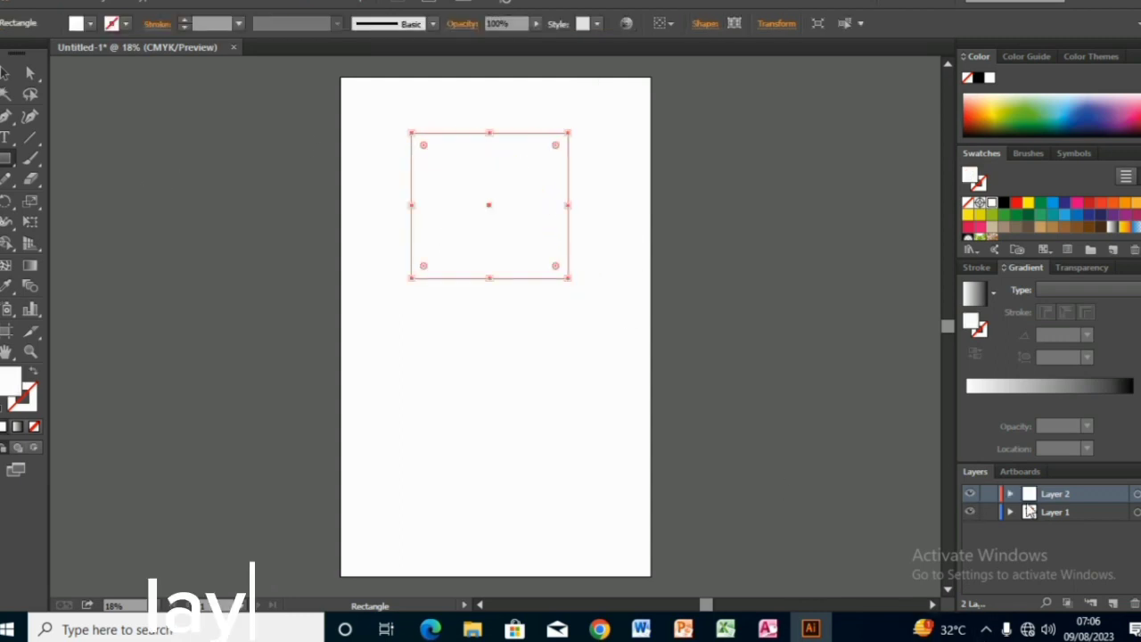
pyautogui.moveTo(1065, 513); pyautogui.dragTo(1060, 495)
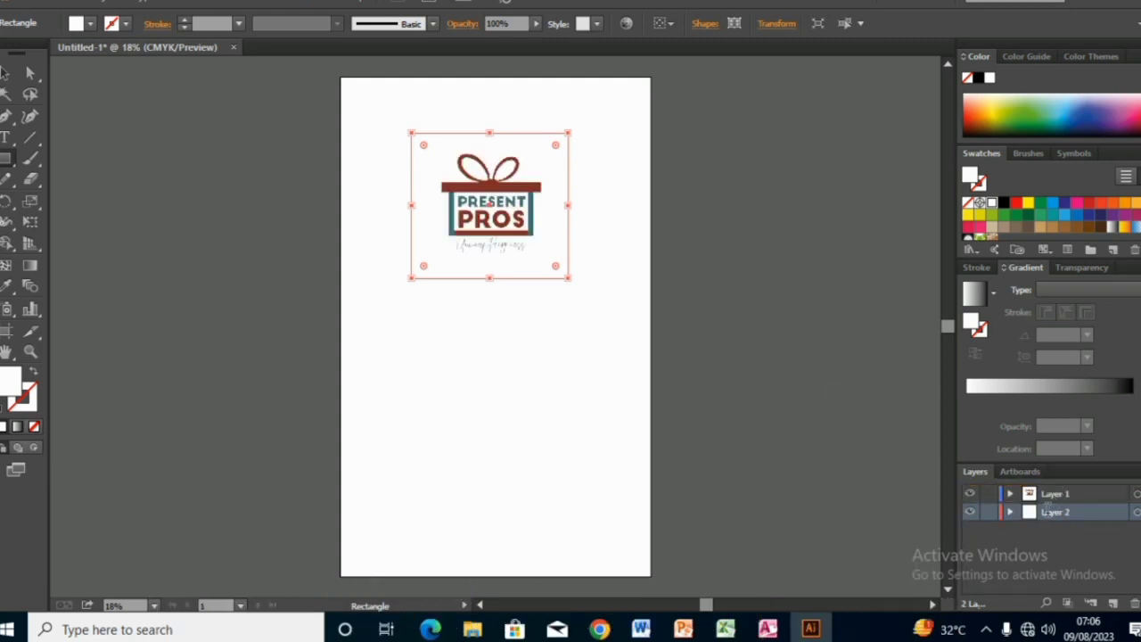
pyautogui.doubleClick(1046, 505)
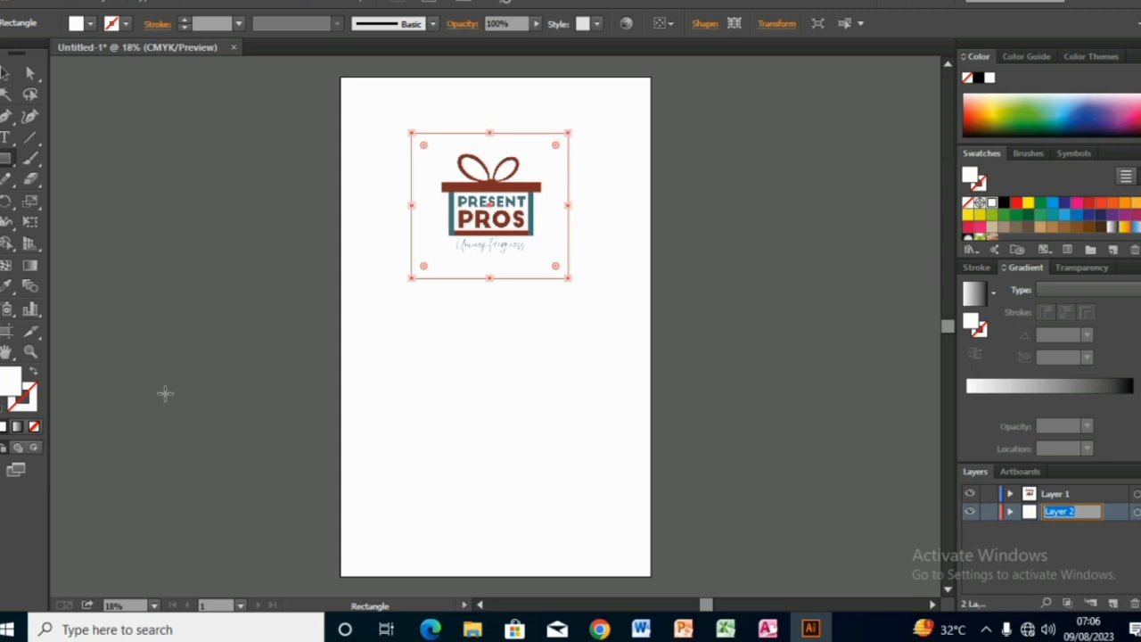
# Fill the rectangle behind the logo with colour deefb7 and round its corners.
pyautogui.doubleClick(9, 383)
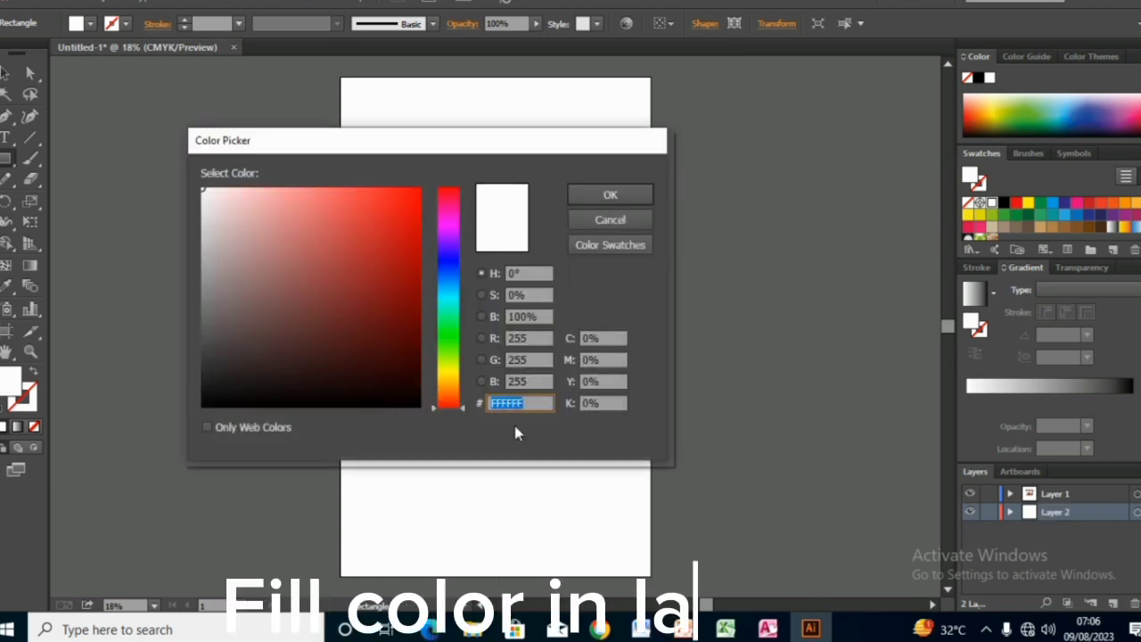
pyautogui.write('deefb7')
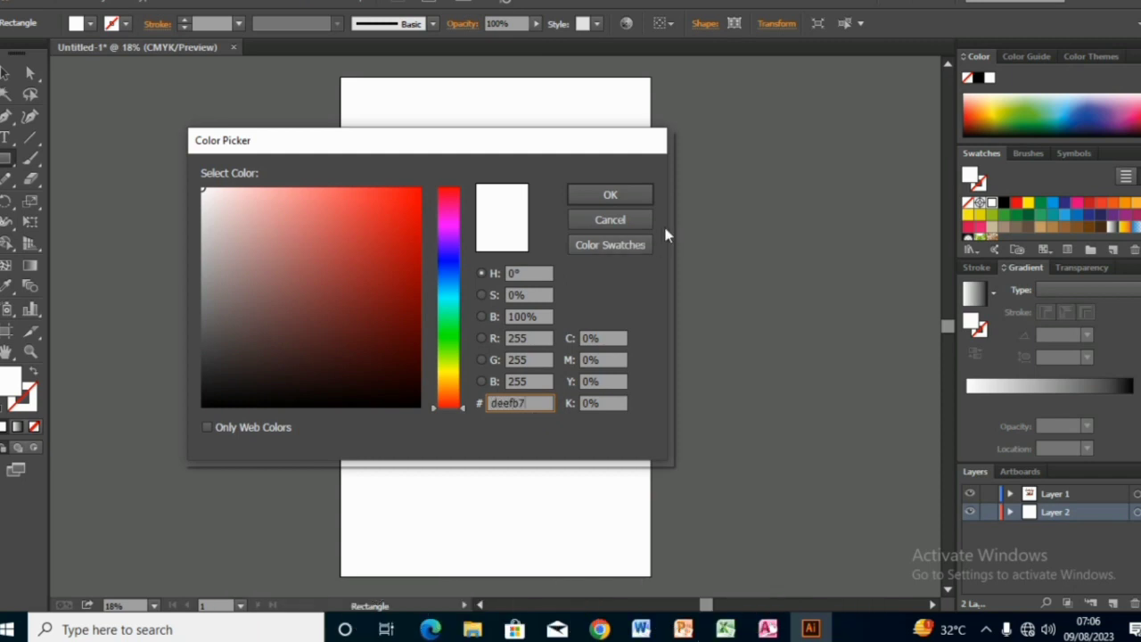
pyautogui.click(609, 194)
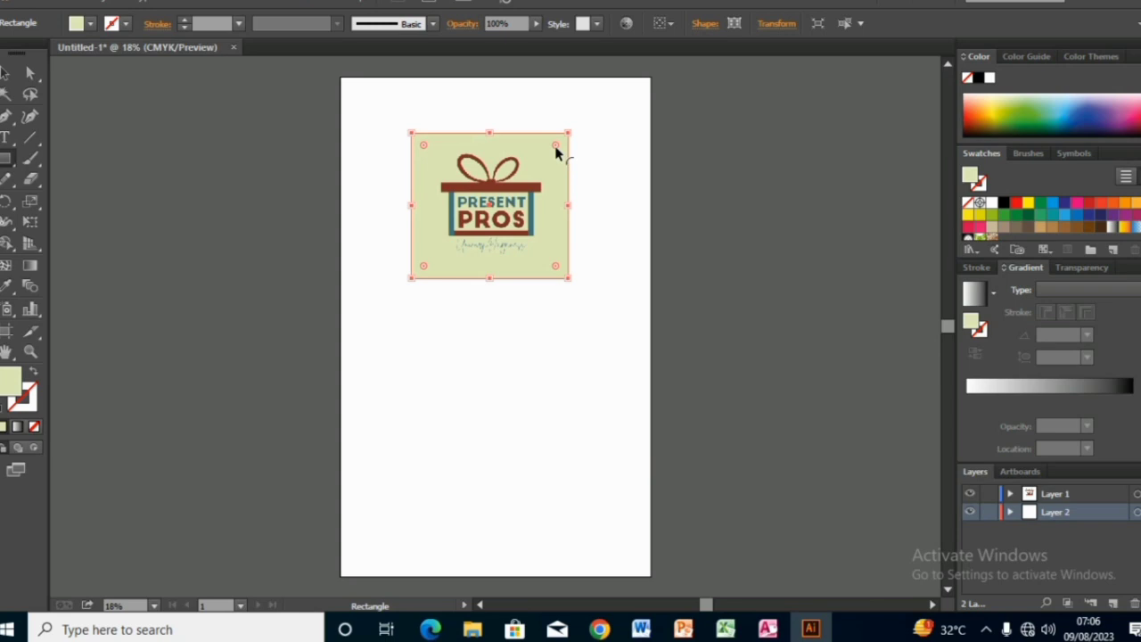
pyautogui.moveTo(555, 150); pyautogui.dragTo(541, 183)
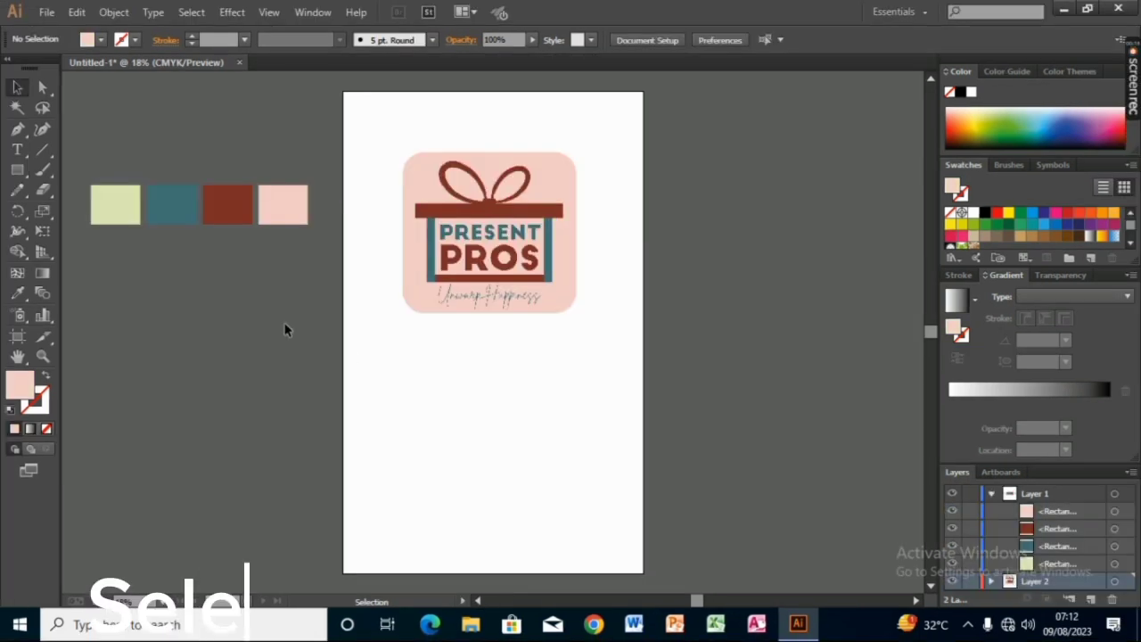
# Add the text PRESENT PROS below the logo, enlarge it to about 244 pt and position it under the logo.
pyautogui.click(21, 150)
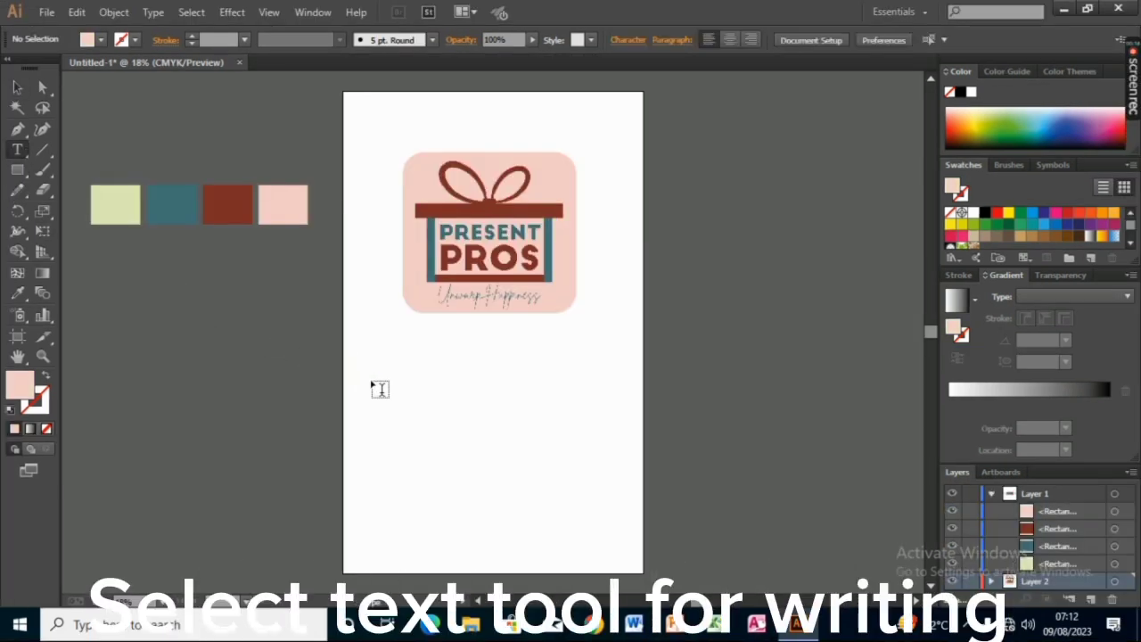
pyautogui.click(393, 384)
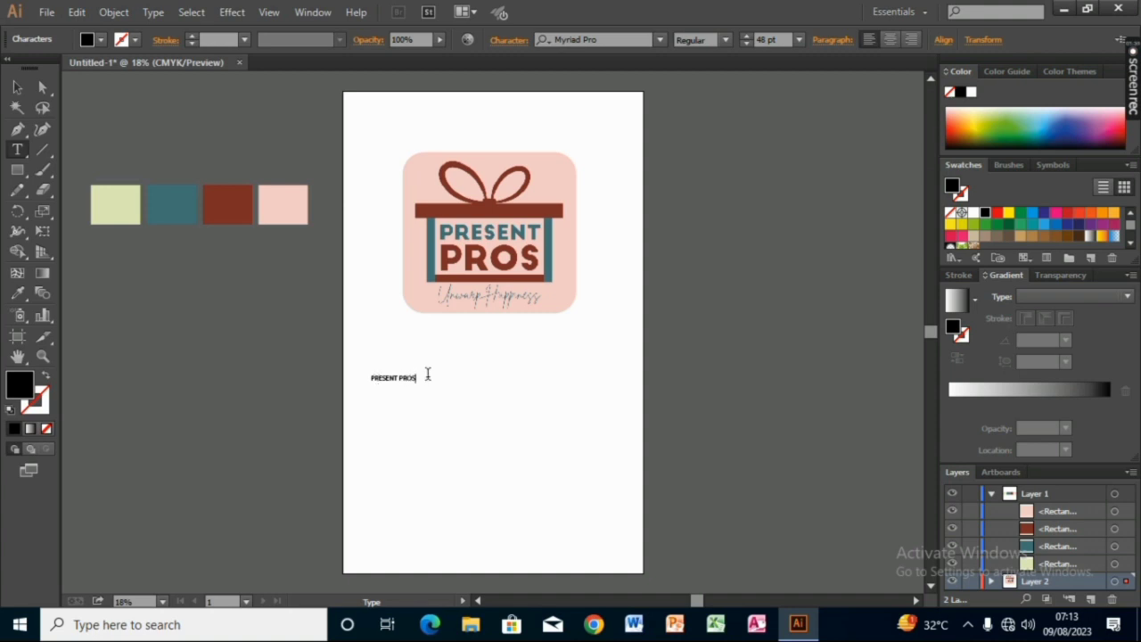
pyautogui.press('Escape')
pyautogui.moveTo(415, 385); pyautogui.dragTo(507, 431)
pyautogui.moveTo(400, 385); pyautogui.dragTo(485, 378)
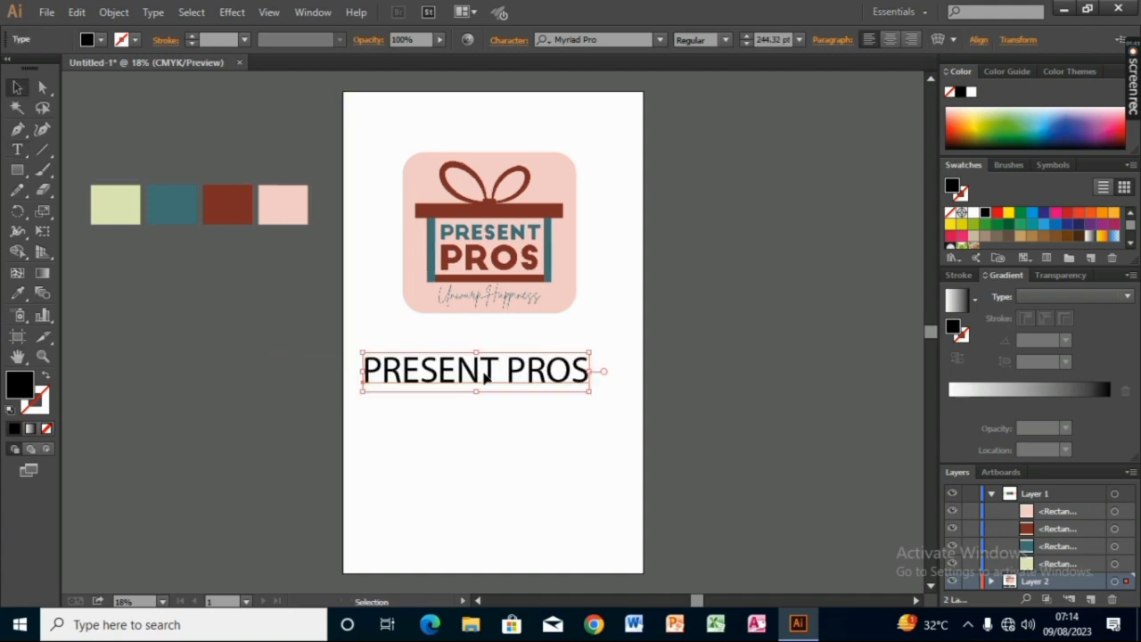
# Set the font of the PRESENT PROS text to Showcard Gothic.
pyautogui.click(660, 39)
pyautogui.click(654, 49)
pyautogui.click(659, 39)
pyautogui.scroll(-5, 825, 374)
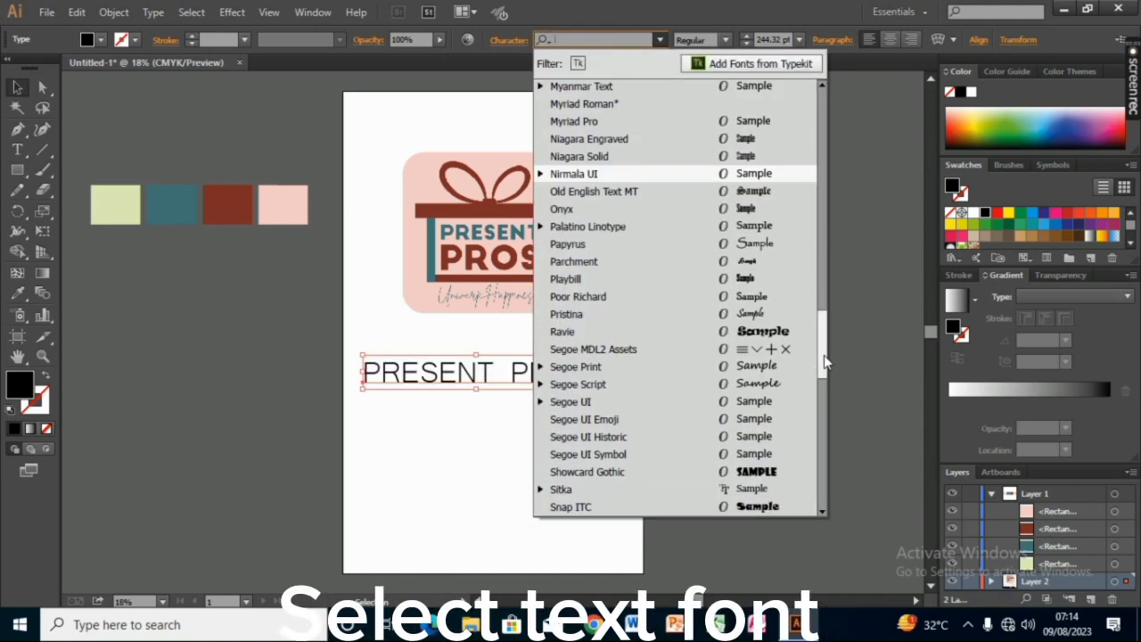
pyautogui.scroll(-3, 825, 374)
pyautogui.click(570, 290)
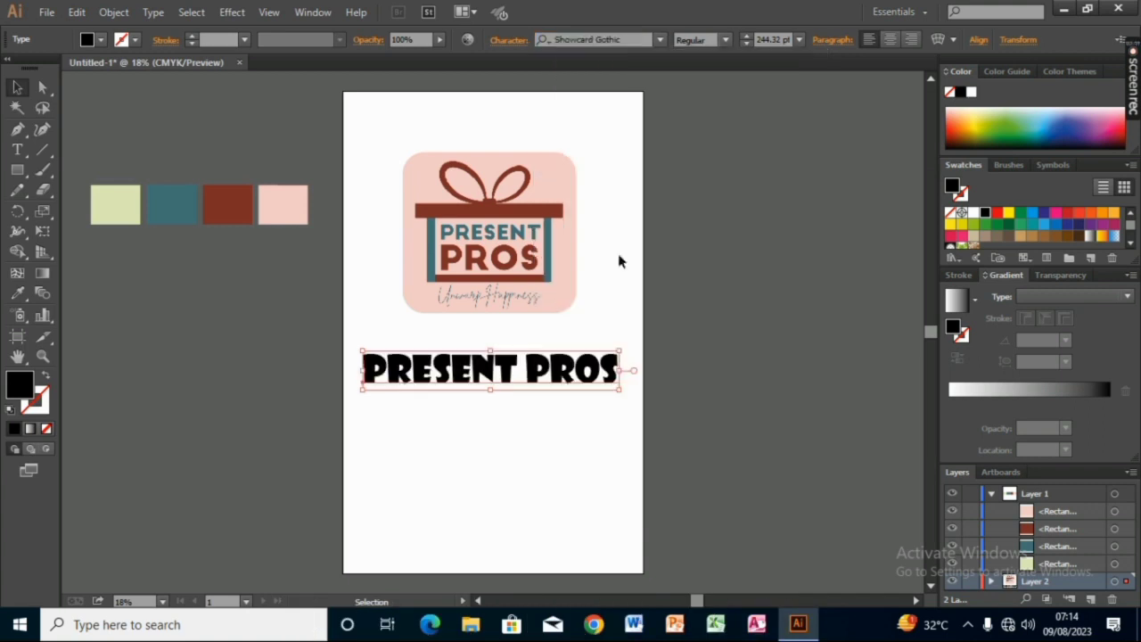
# Draw a horizontal straight line below the PRESENT PROS text with the Line Segment tool.
pyautogui.scroll(-4, 638, 37)
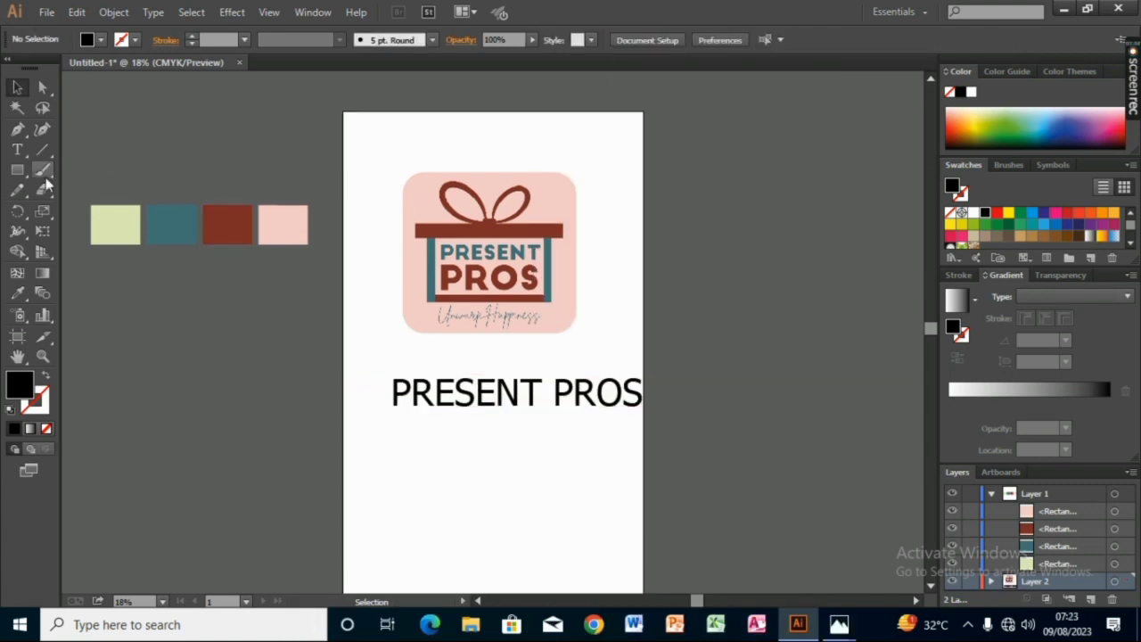
pyautogui.click(36, 154)
pyautogui.moveTo(394, 467); pyautogui.dragTo(595, 467)
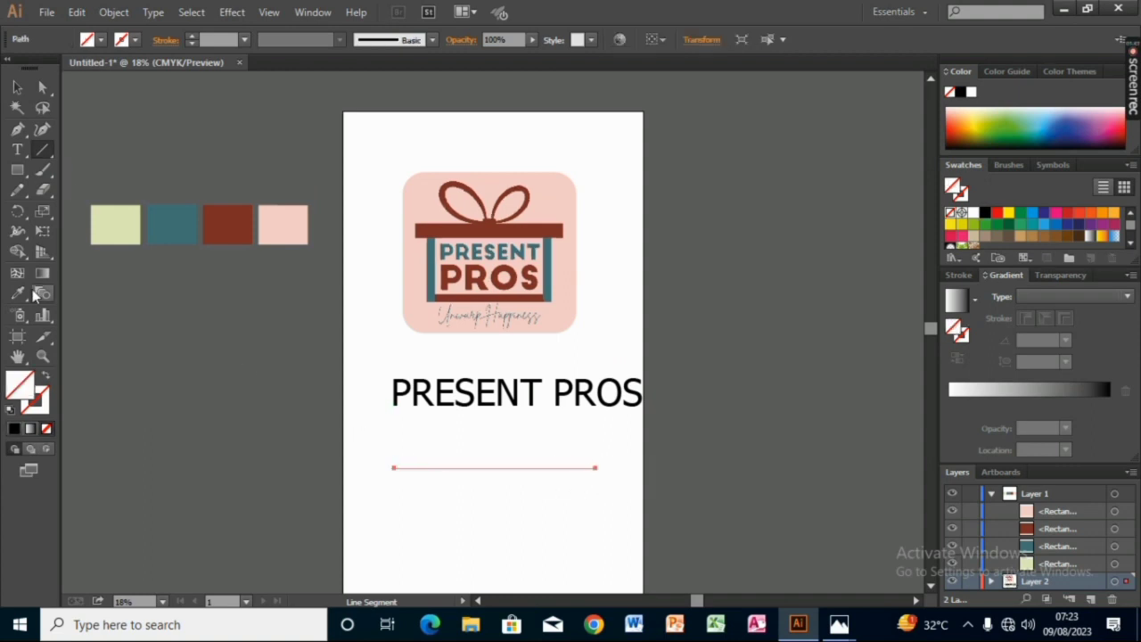
# Set the line below PRESENT PROS to an 8 pt stroke and try a brush from the Borders_Dashed library on it.
pyautogui.click(190, 41)
pyautogui.moveTo(696, 601); pyautogui.dragTo(736, 601)
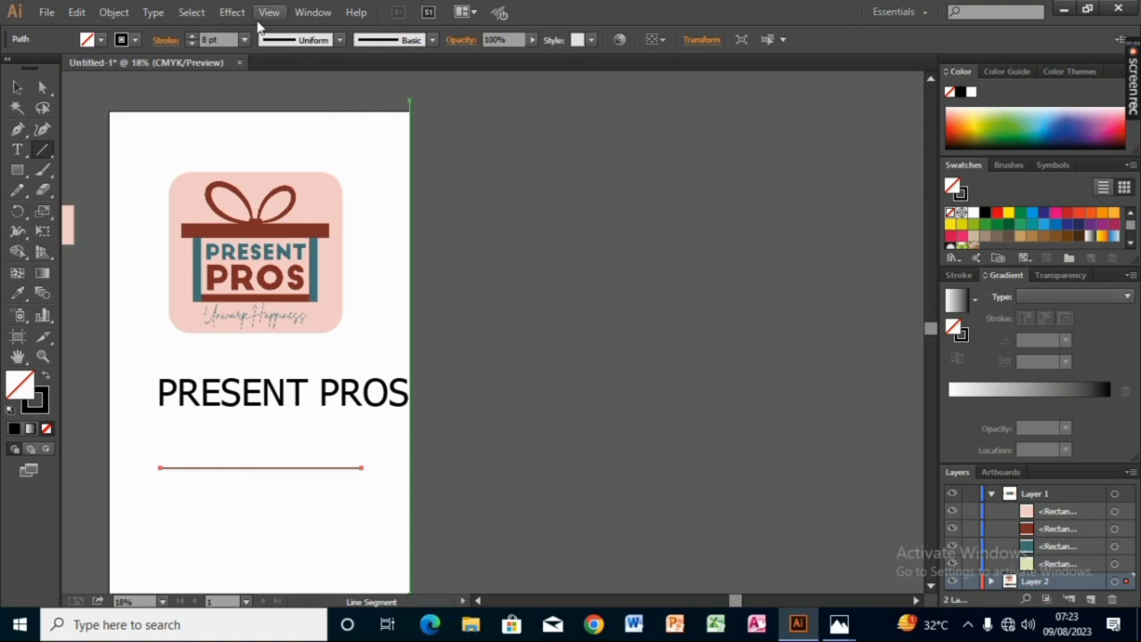
pyautogui.click(313, 12)
pyautogui.scroll(-5, 394, 593)
pyautogui.moveTo(419, 527)
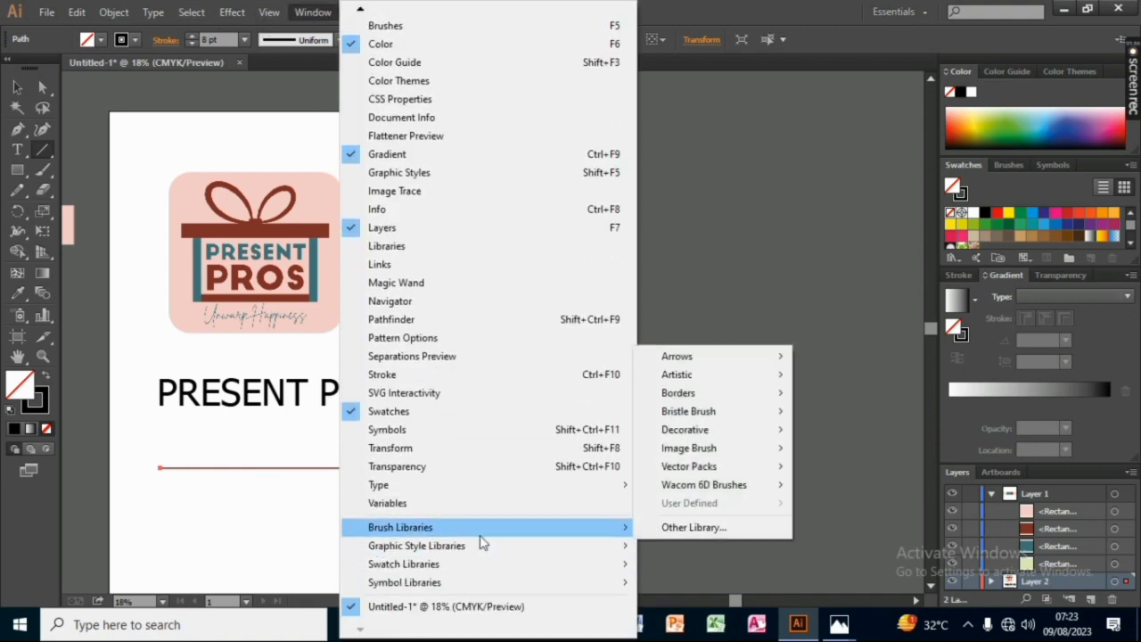
pyautogui.moveTo(679, 392)
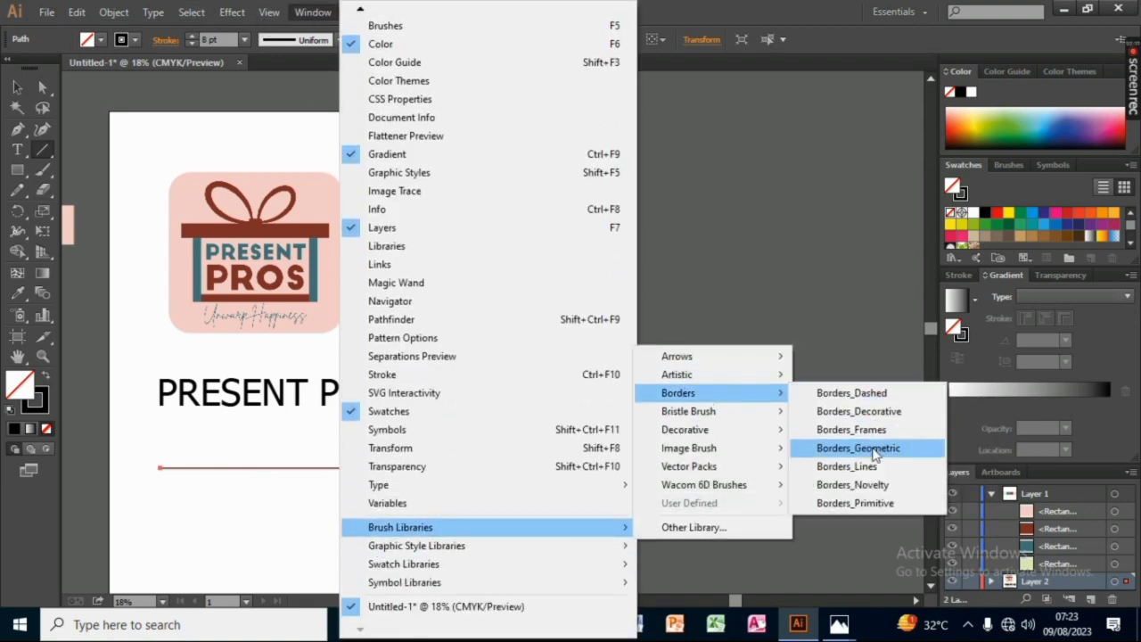
pyautogui.click(847, 390)
pyautogui.click(570, 343)
pyautogui.scroll(1, 464, 178)
# Open an Artistic brush library and the Decorative_Scatter library, and apply the yellow star brush to the line.
pyautogui.click(313, 11)
pyautogui.moveTo(418, 527)
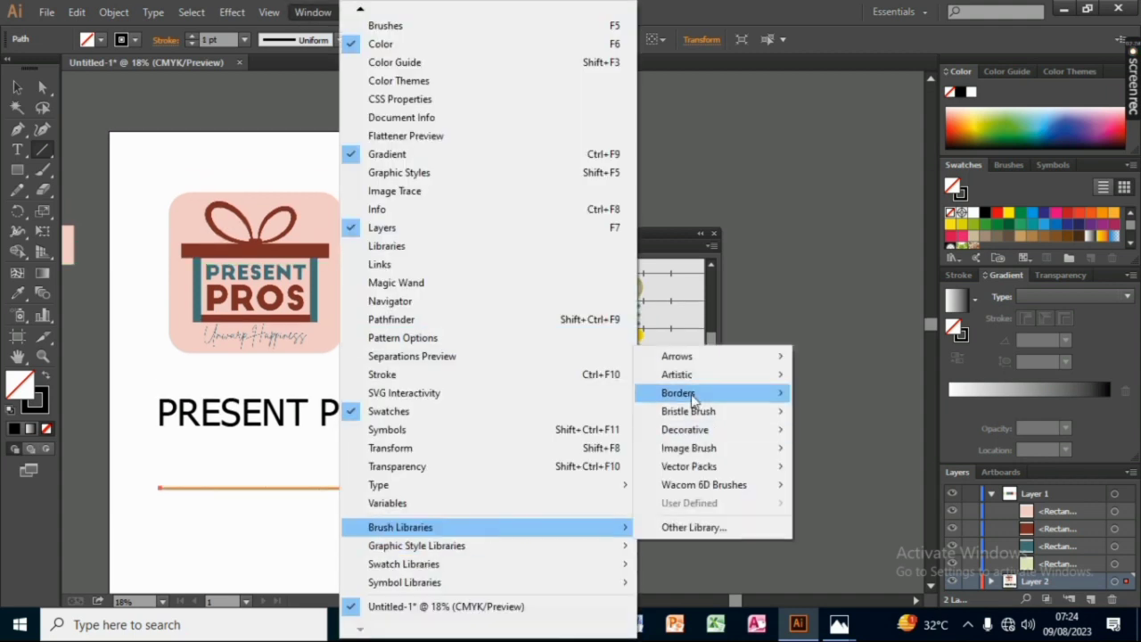
pyautogui.moveTo(679, 375)
pyautogui.click(857, 392)
pyautogui.click(313, 11)
pyautogui.moveTo(419, 527)
pyautogui.moveTo(685, 429)
pyautogui.click(874, 451)
pyautogui.click(630, 410)
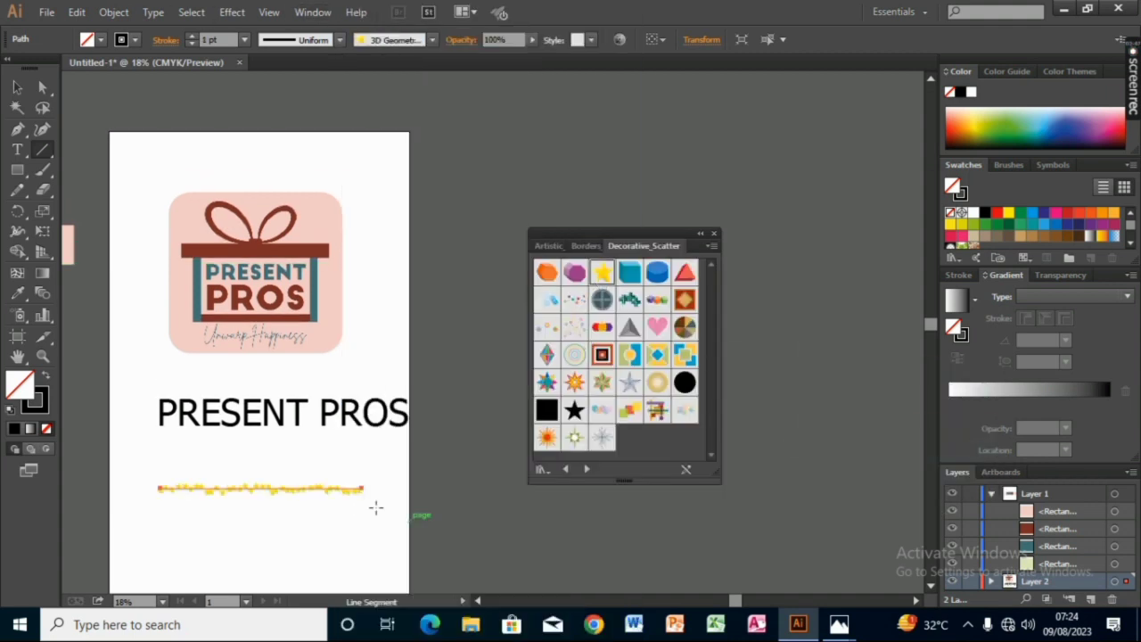
# Set the line's stroke to 3 pt and give it the Hearts brush after trying other scatter brushes.
pyautogui.click(192, 36)
pyautogui.click(191, 36)
pyautogui.click(629, 354)
pyautogui.click(657, 354)
pyautogui.click(629, 300)
pyautogui.click(657, 382)
pyautogui.click(656, 354)
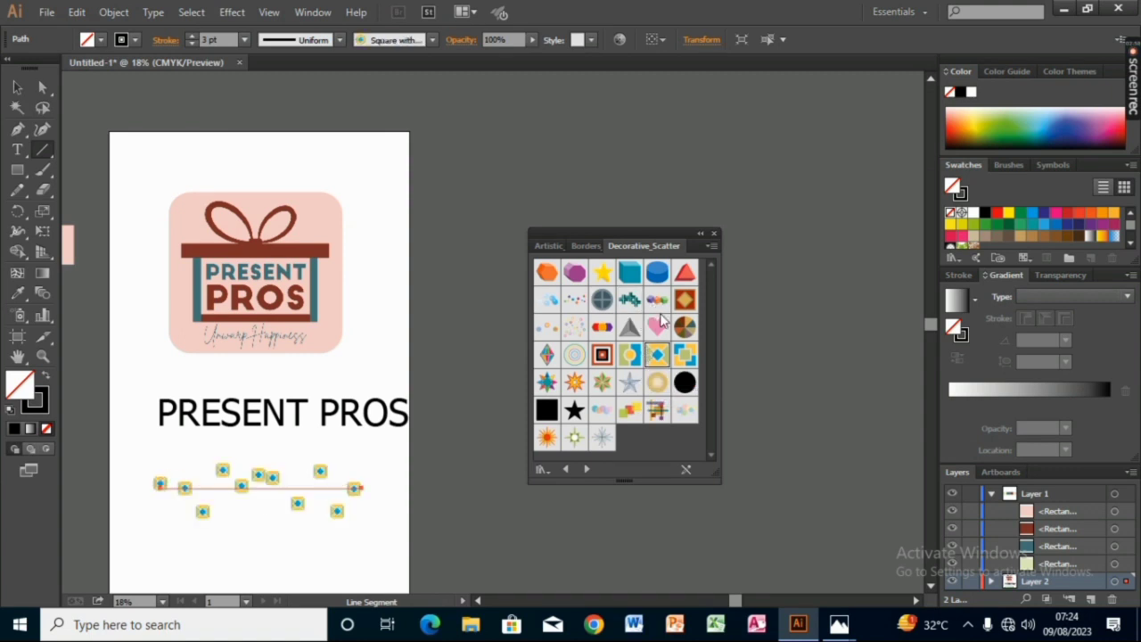
pyautogui.click(657, 326)
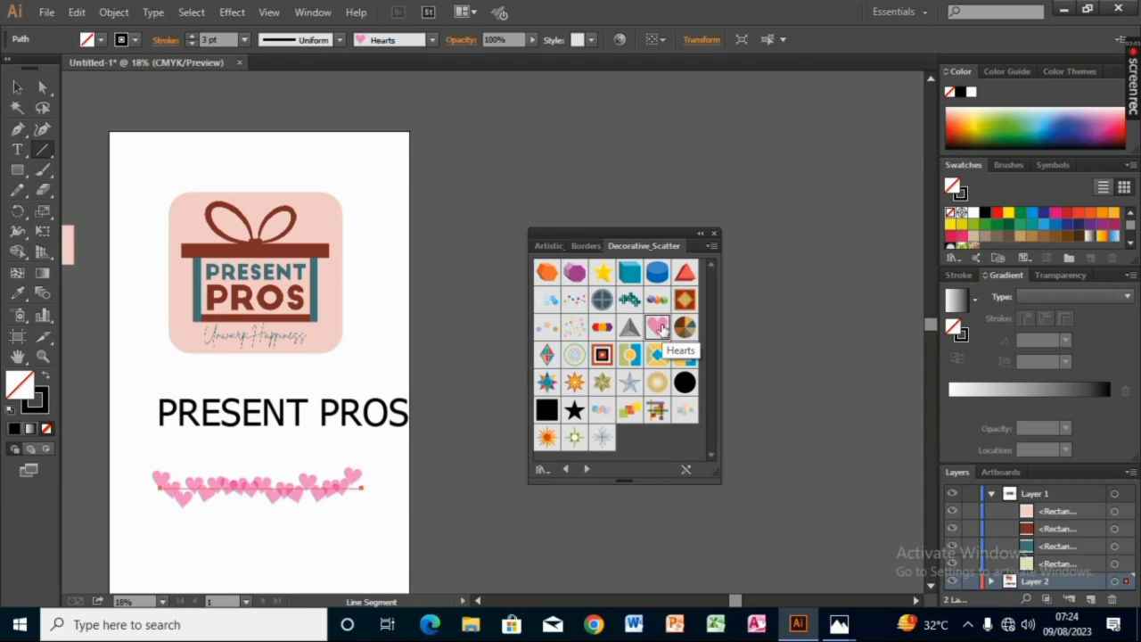
# Move the heart line up towards the PRESENT PROS text and shift the text up and left within the artboard.
pyautogui.click(17, 87)
pyautogui.moveTo(255, 491); pyautogui.dragTo(255, 442)
pyautogui.moveTo(283, 411); pyautogui.dragTo(250, 387)
# Centre the logo, its background, the PRESENT PROS text and the heart line horizontally, and nudge the hearts up closer to the text.
pyautogui.moveTo(109, 165); pyautogui.dragTo(392, 421)
pyautogui.click(283, 40)
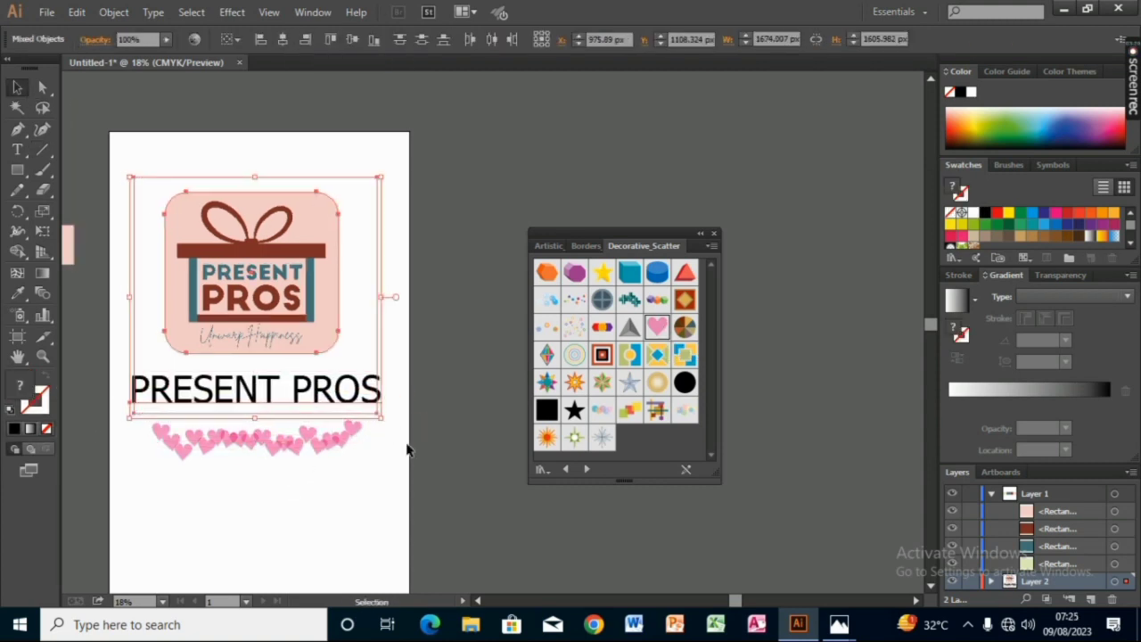
pyautogui.click(399, 263)
pyautogui.moveTo(75, 149); pyautogui.dragTo(401, 463)
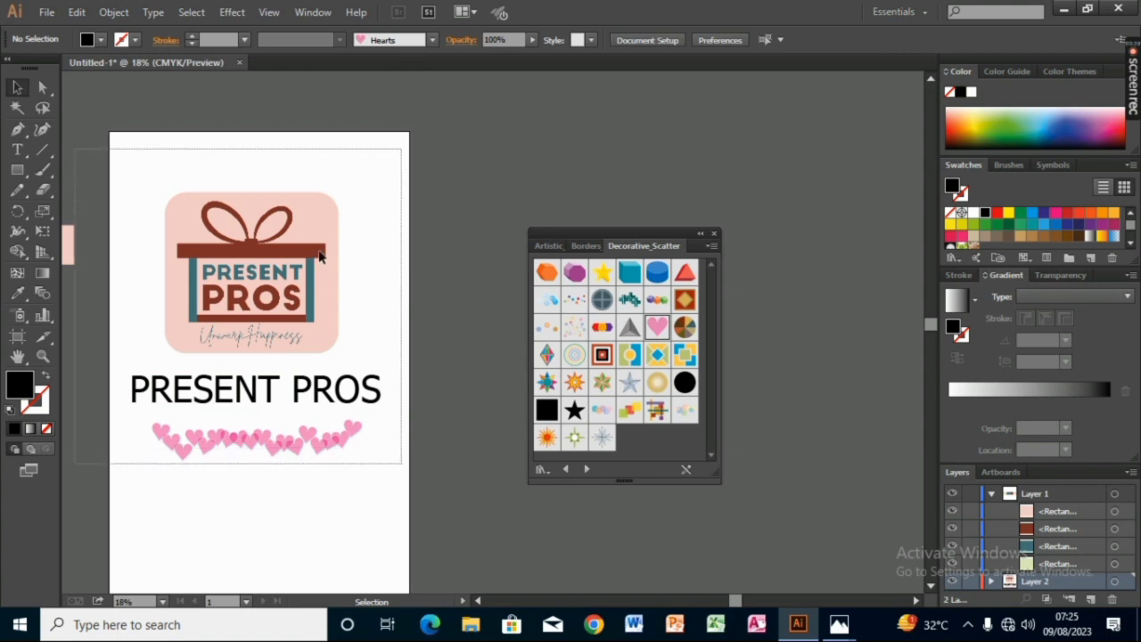
pyautogui.moveTo(112, 166); pyautogui.dragTo(397, 472)
pyautogui.click(282, 41)
pyautogui.click(470, 513)
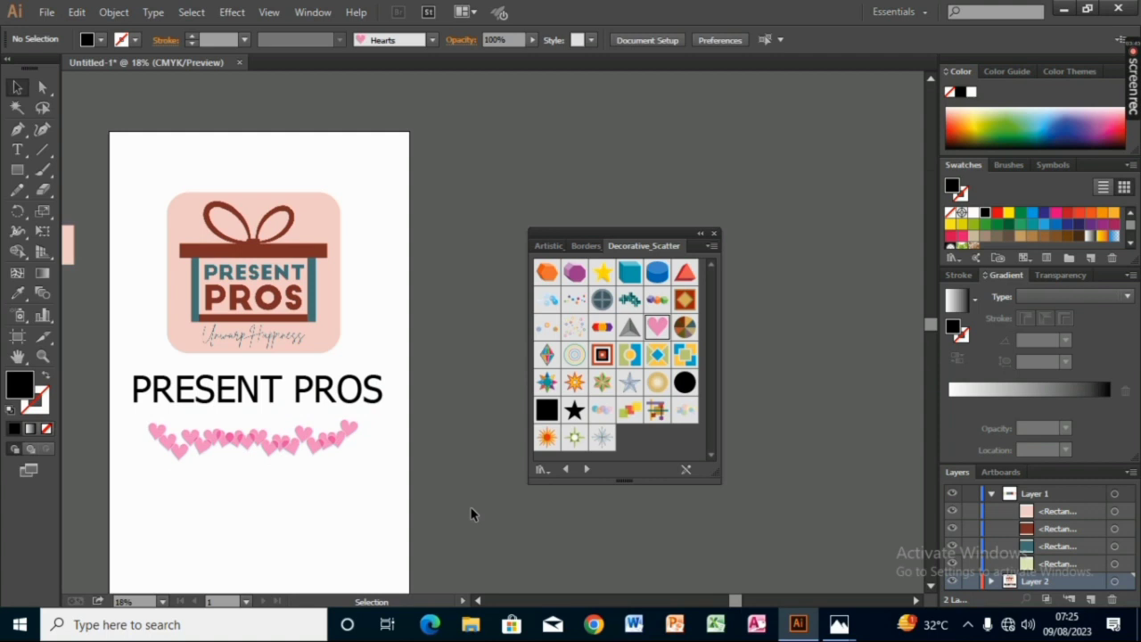
pyautogui.moveTo(253, 444); pyautogui.dragTo(252, 431)
# Draw a horizontal line across the lower part of the artboard with the Line Segment tool and set its stroke to 26 pt.
pyautogui.click(288, 494)
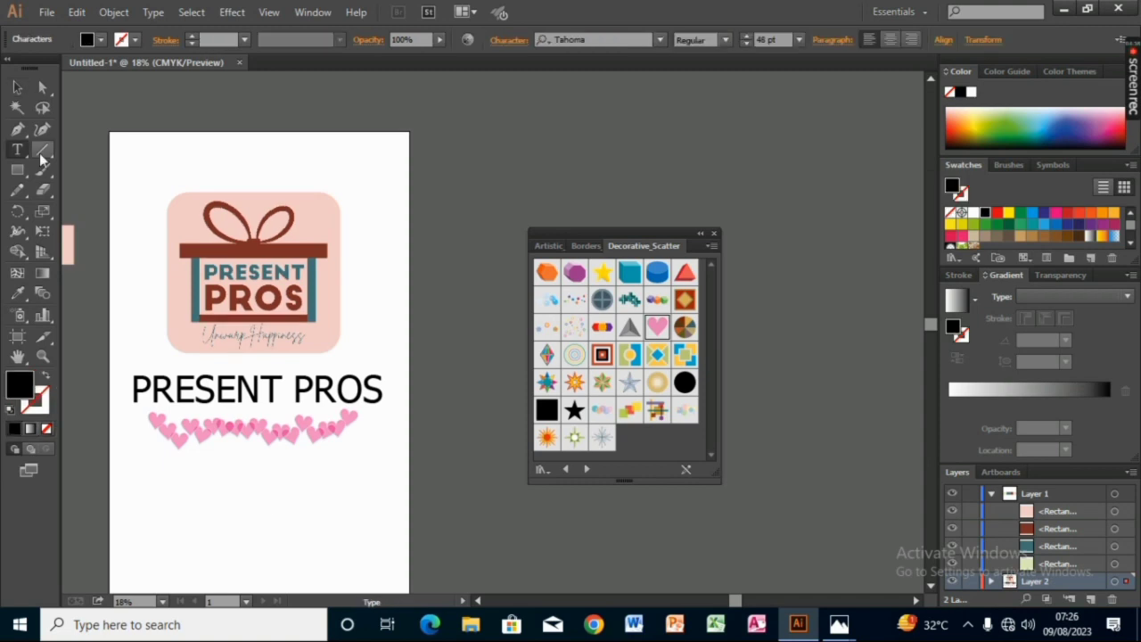
pyautogui.click(41, 152)
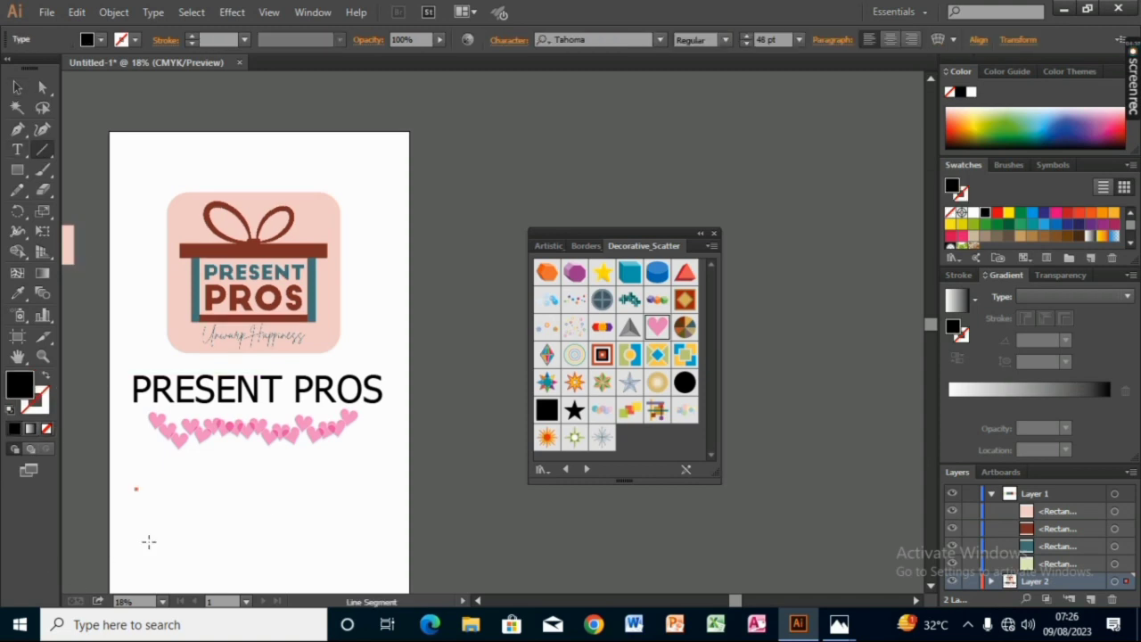
pyautogui.moveTo(145, 550); pyautogui.dragTo(348, 550)
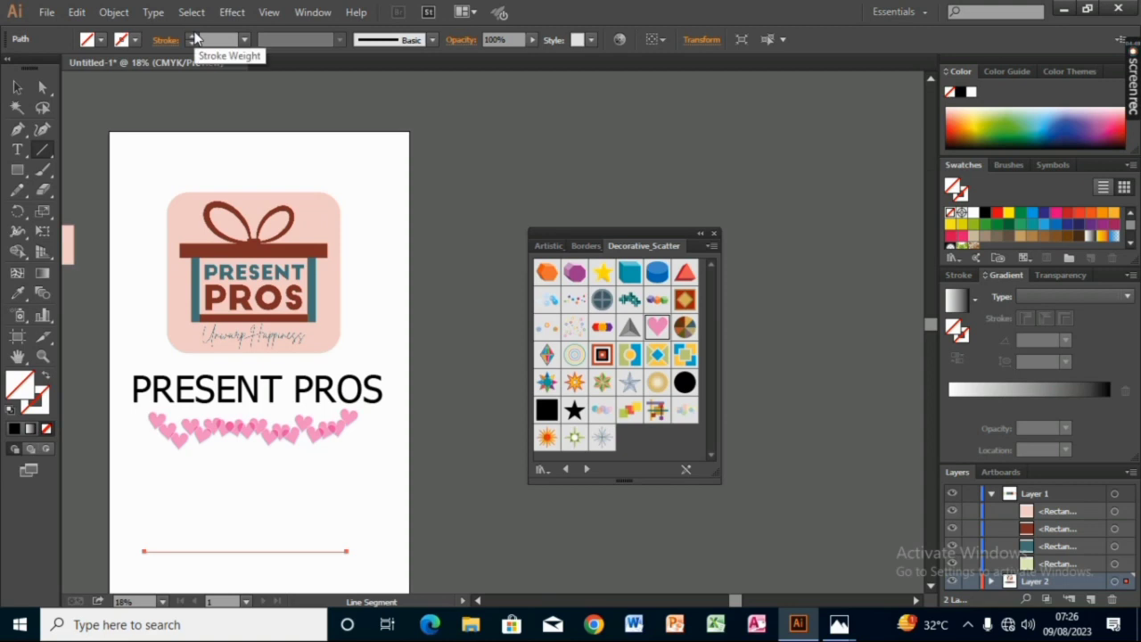
pyautogui.click(216, 551)
pyautogui.click(455, 358)
pyautogui.click(17, 87)
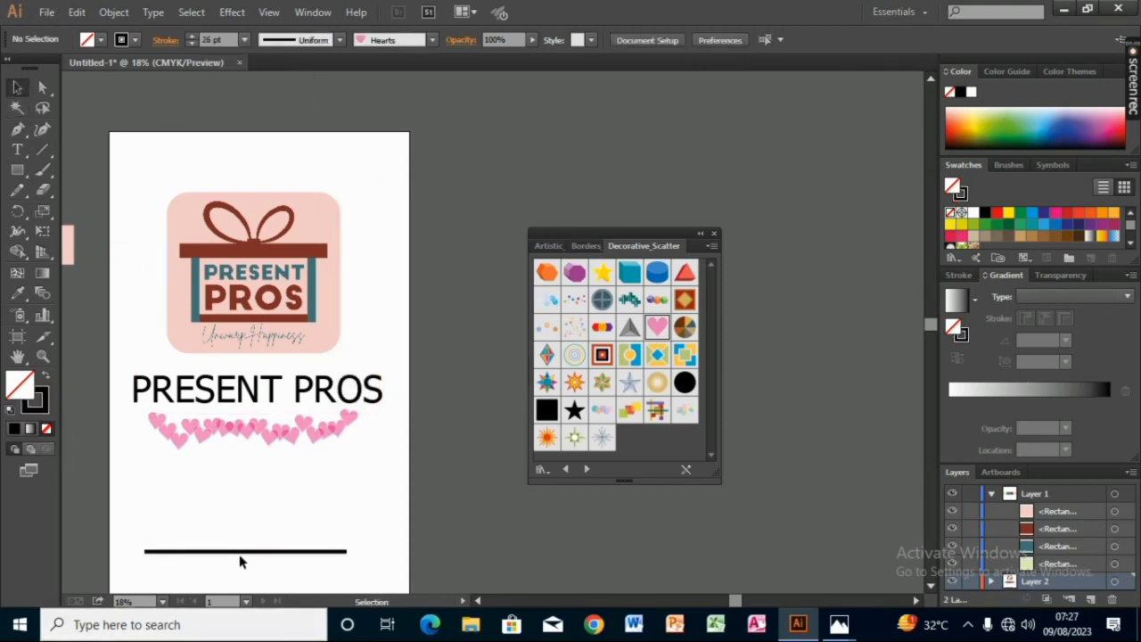
# Try banner brushes from the Decorative_Banners and Seals library on the lower line.
pyautogui.click(240, 554)
pyautogui.click(312, 12)
pyautogui.moveTo(484, 527)
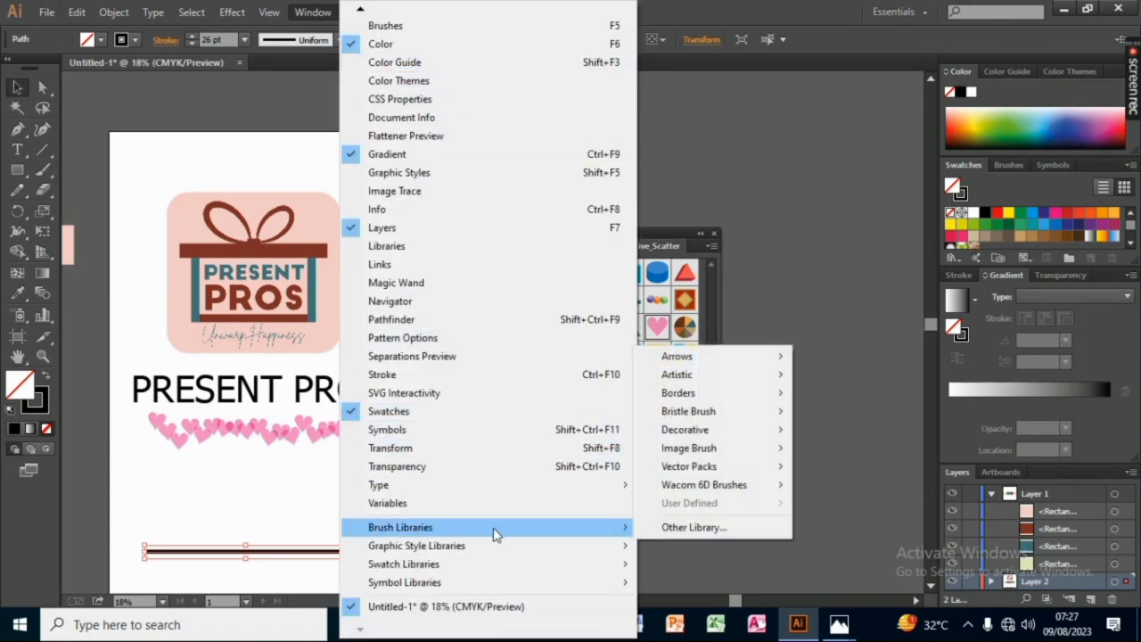
pyautogui.click(650, 279)
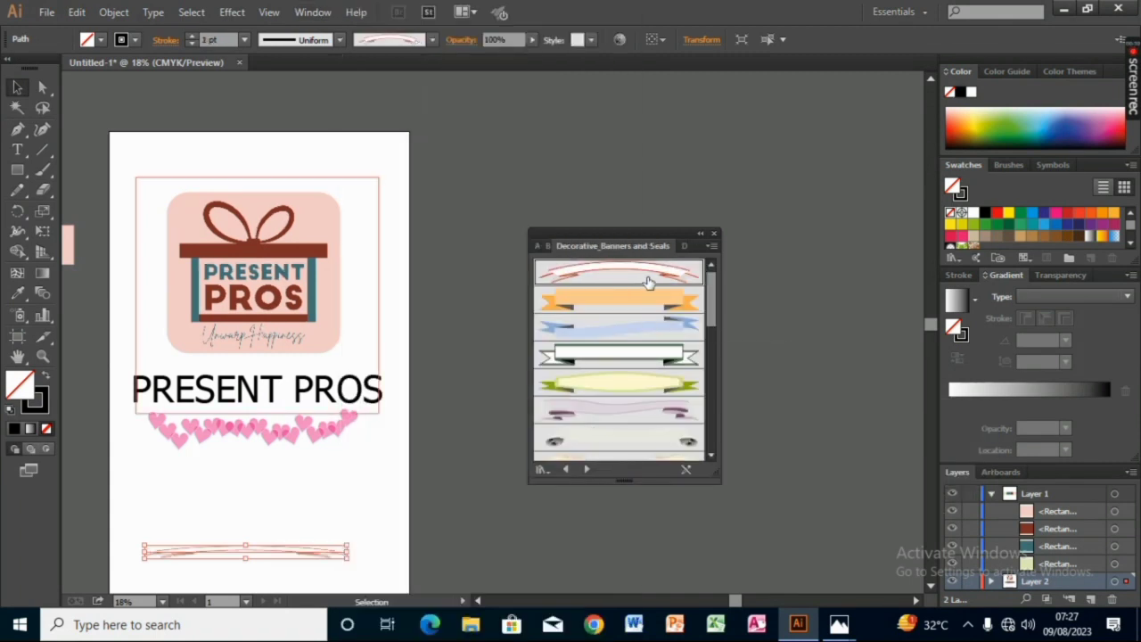
pyautogui.moveTo(710, 308)
pyautogui.mouseDown()
pyautogui.moveTo(730, 462)
pyautogui.moveTo(716, 370)
pyautogui.mouseUp()
pyautogui.click(641, 369)
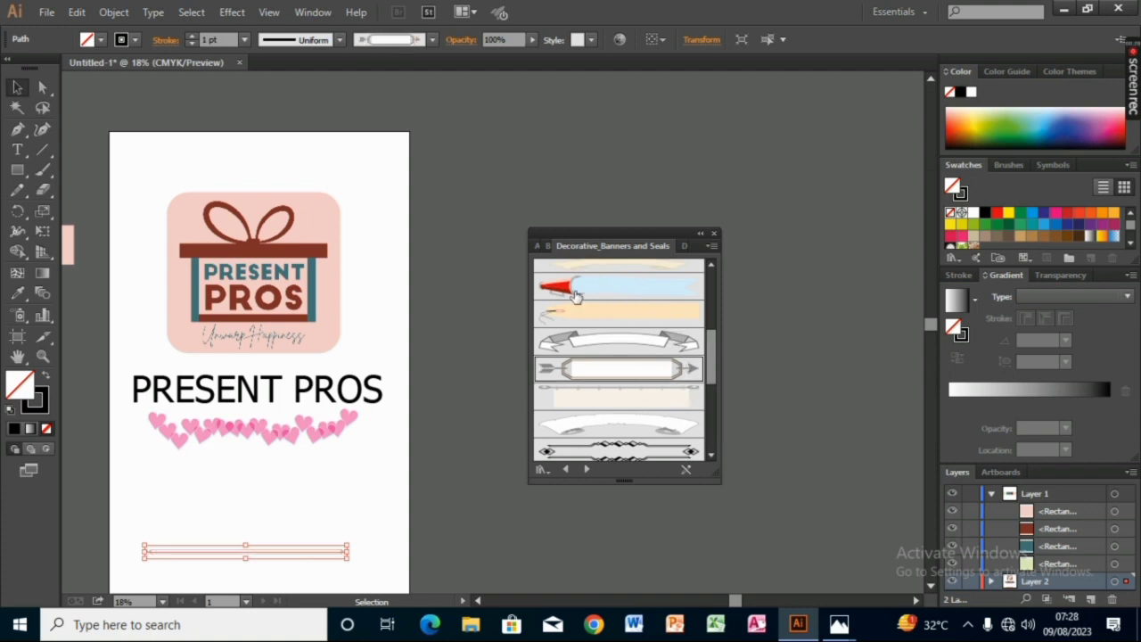
# Open the Image Brush Library and try several of its pattern brushes on the lower line.
pyautogui.click(313, 12)
pyautogui.moveTo(603, 541)
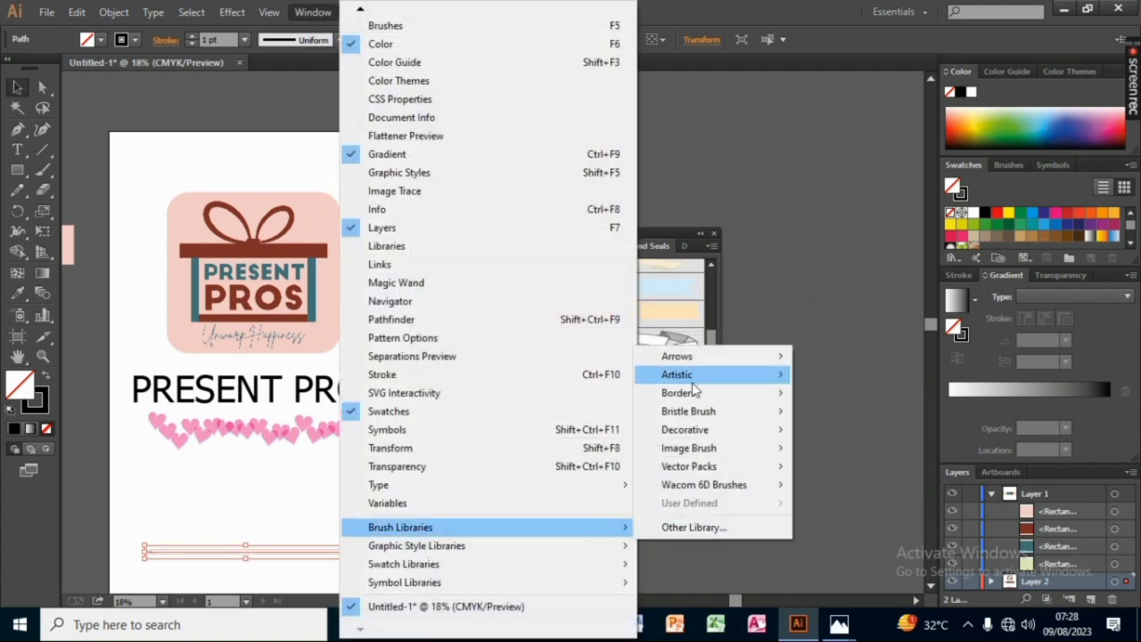
pyautogui.moveTo(704, 447)
pyautogui.click(864, 450)
pyautogui.click(617, 331)
pyautogui.click(606, 355)
pyautogui.click(628, 412)
pyautogui.click(679, 426)
pyautogui.moveTo(711, 394); pyautogui.dragTo(713, 443)
pyautogui.click(605, 395)
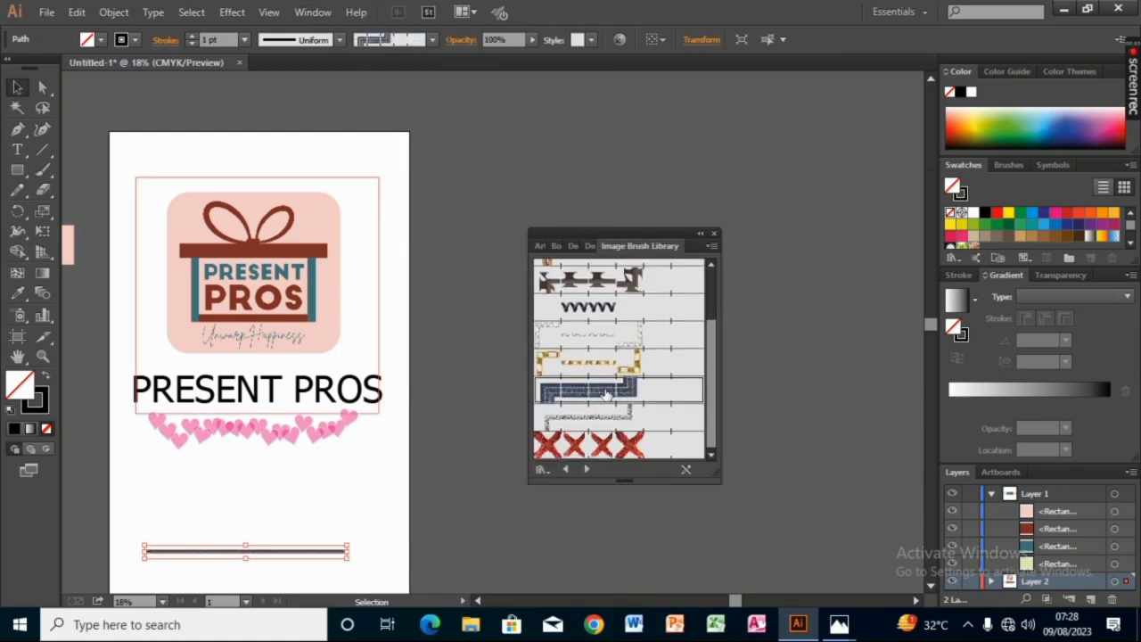
# Apply the red X-shaped image brush to the lower line and set its stroke to 3 pt.
pyautogui.click(614, 442)
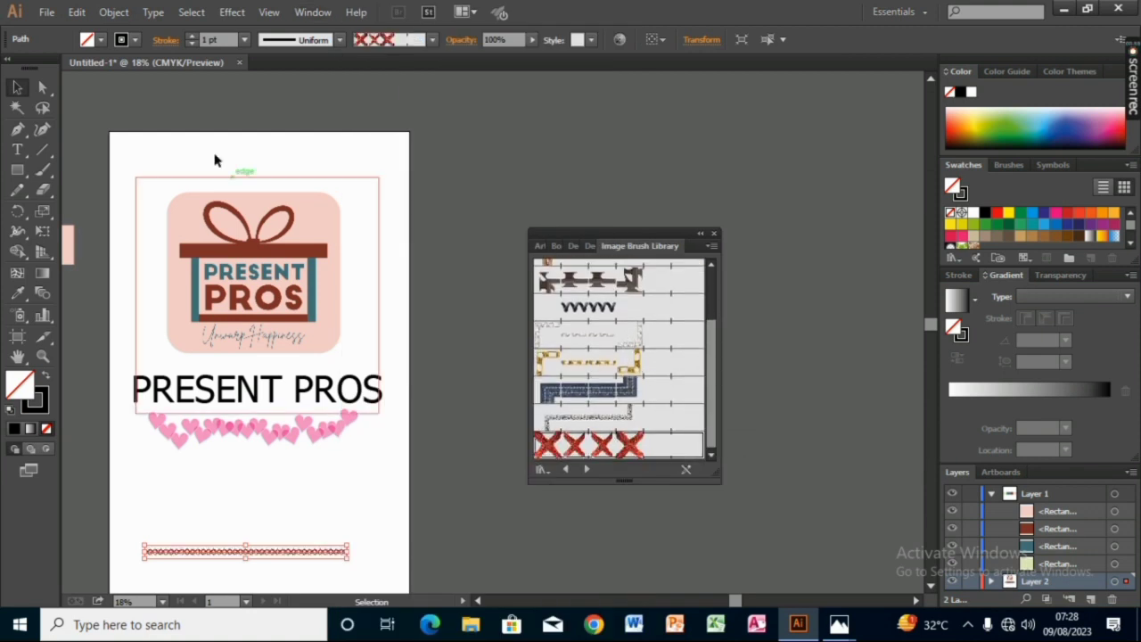
pyautogui.click(192, 37)
pyautogui.click(192, 37)
pyautogui.click(192, 37)
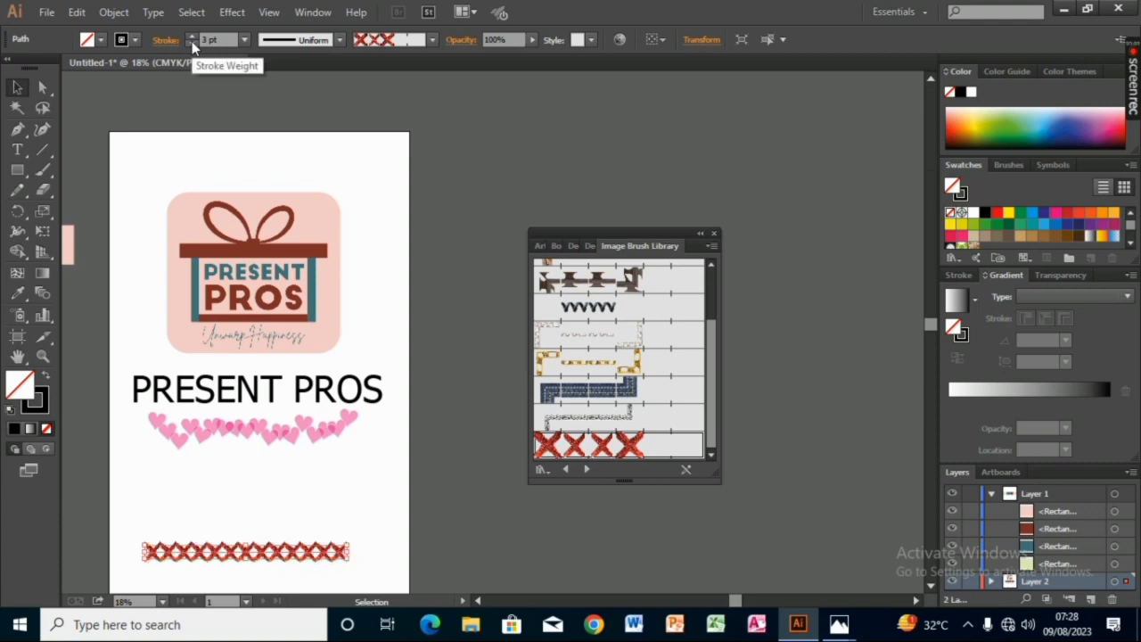
# Centre the logo, text, heart line and red X line horizontally on each other, and close the brush libraries.
pyautogui.moveTo(77, 157)
pyautogui.mouseDown()
pyautogui.moveTo(342, 412)
pyautogui.moveTo(375, 596)
pyautogui.mouseUp()
pyautogui.click(281, 39)
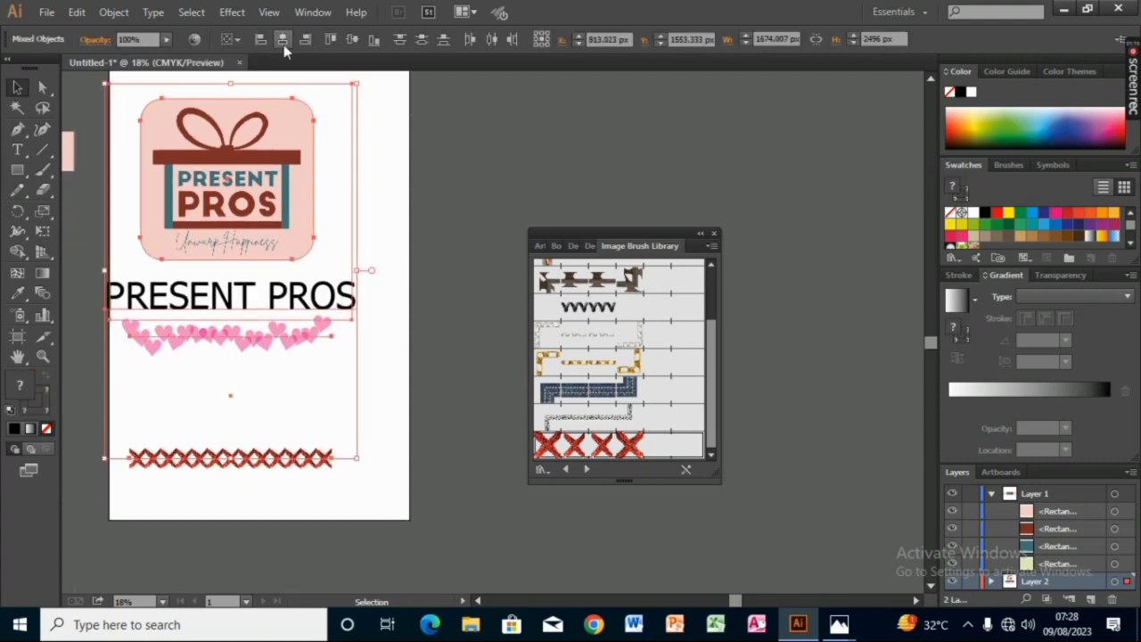
pyautogui.click(276, 41)
pyautogui.click(485, 505)
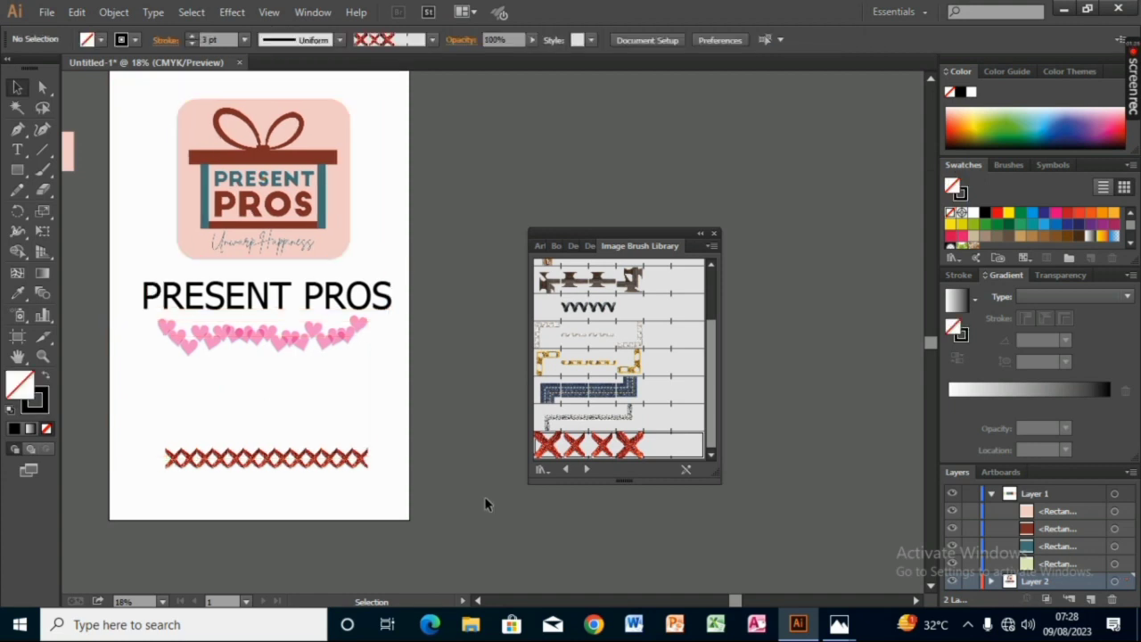
pyautogui.click(713, 233)
pyautogui.moveTo(118, 211); pyautogui.dragTo(304, 256)
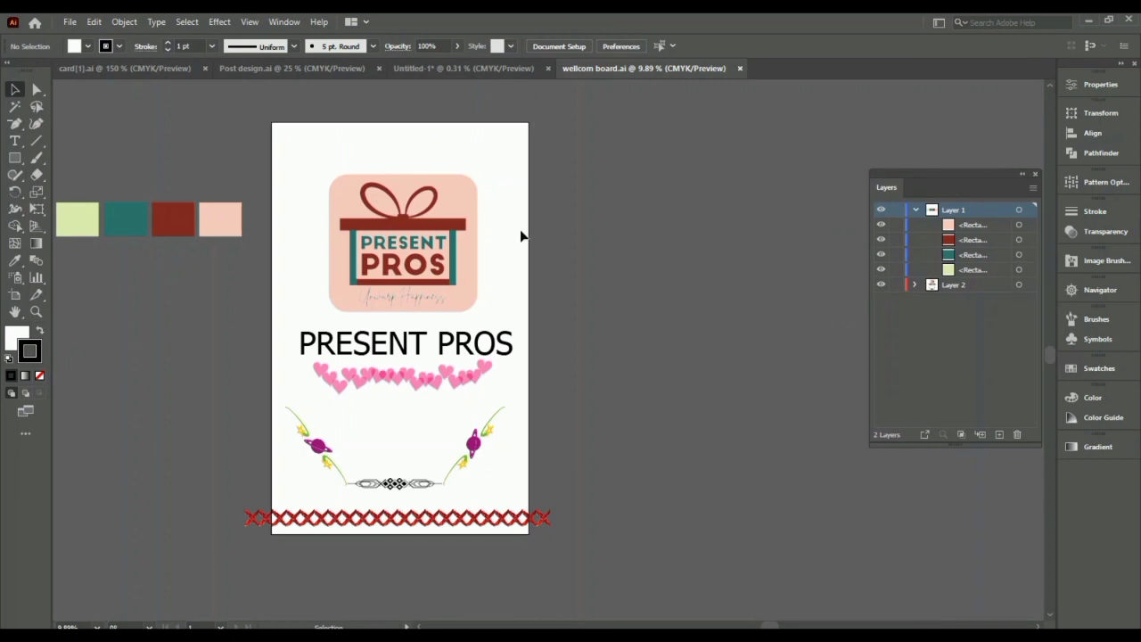
# Widen the heart line evenly on both sides so it spans almost the full artboard width.
pyautogui.click(395, 378)
pyautogui.moveTo(496, 384); pyautogui.dragTo(530, 386)
# Set the font of the PRESENT PROS text to Big John.
pyautogui.tripleClick(435, 341)
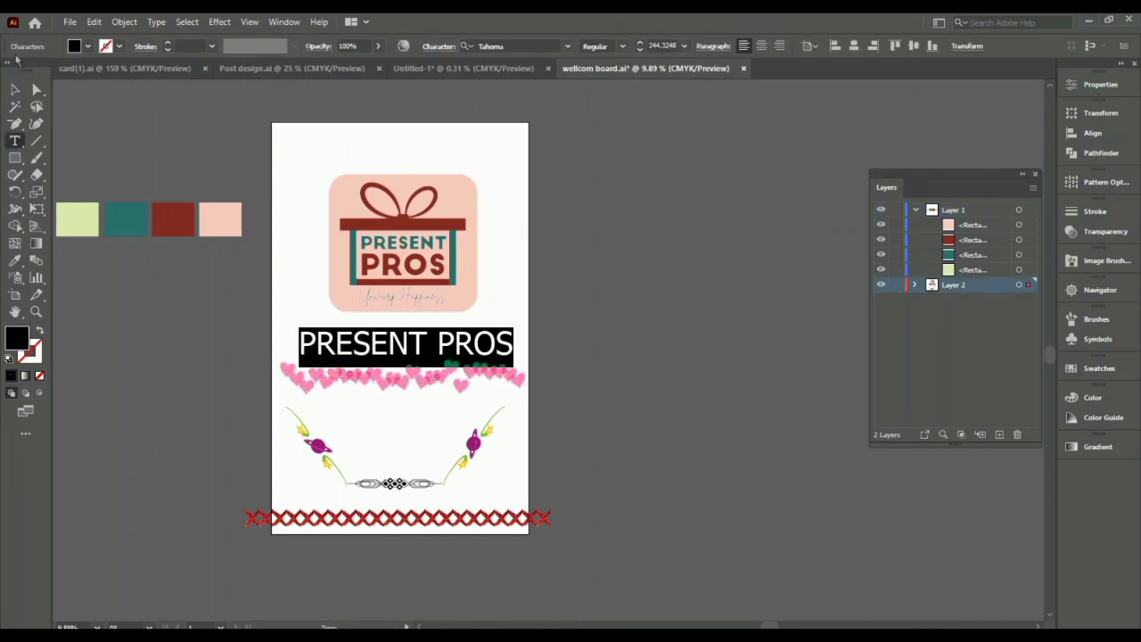
pyautogui.click(499, 45)
pyautogui.scroll(-5, 631, 268)
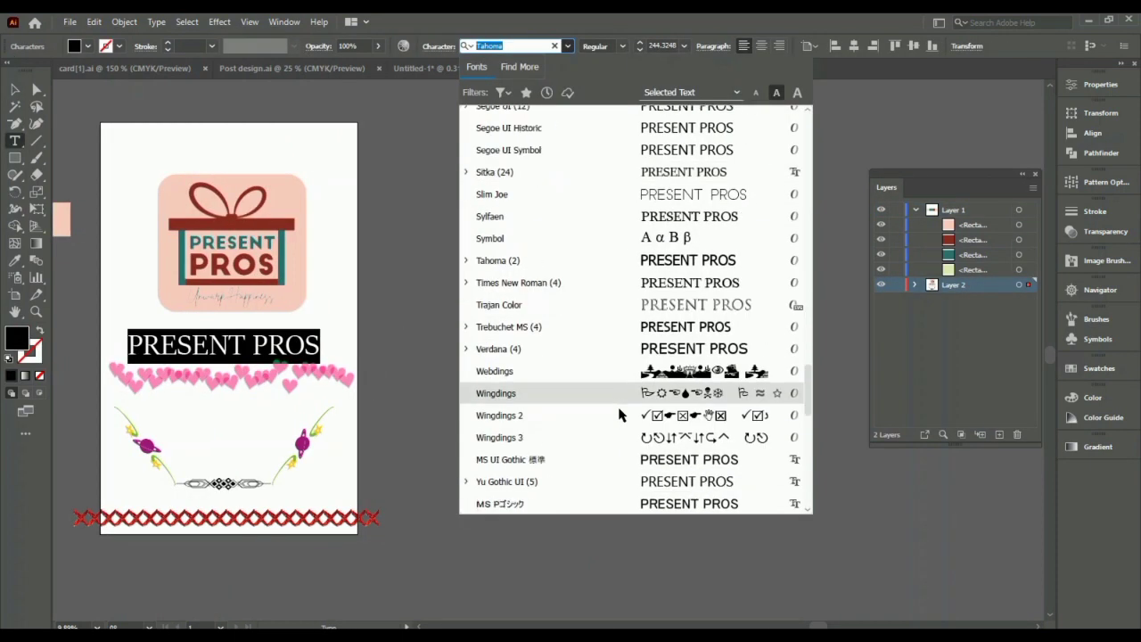
pyautogui.scroll(20, 621, 414)
pyautogui.scroll(-20, 632, 375)
pyautogui.scroll(-5, 653, 279)
pyautogui.scroll(20, 660, 374)
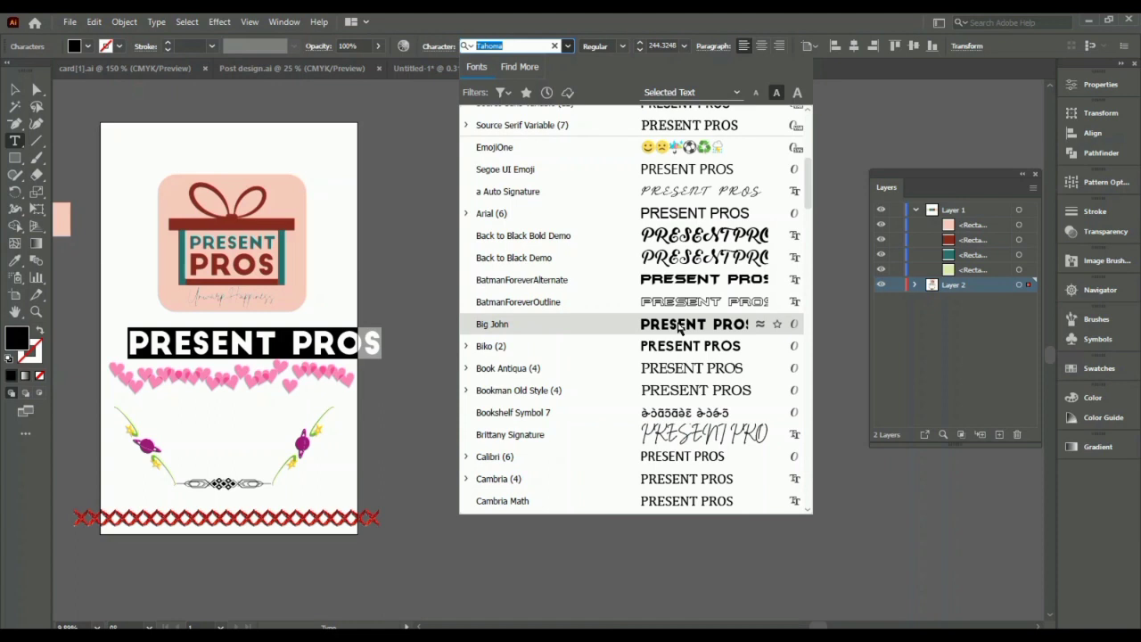
pyautogui.click(677, 324)
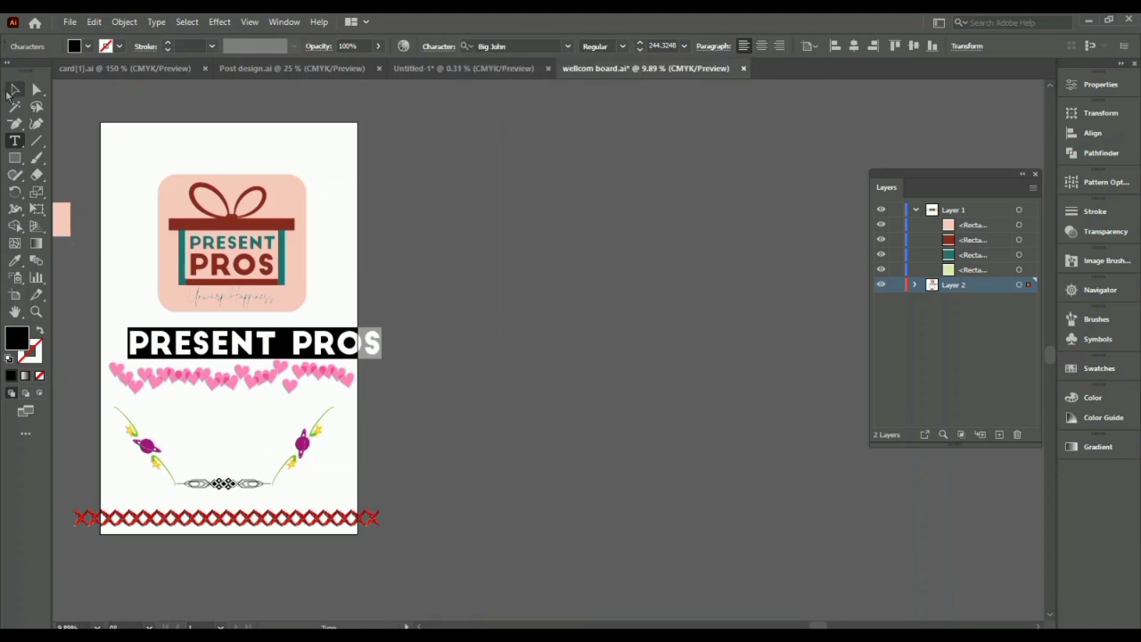
# Scale the PRESENT PROS text down to about 189 pt so it fits within the artboard.
pyautogui.click(13, 90)
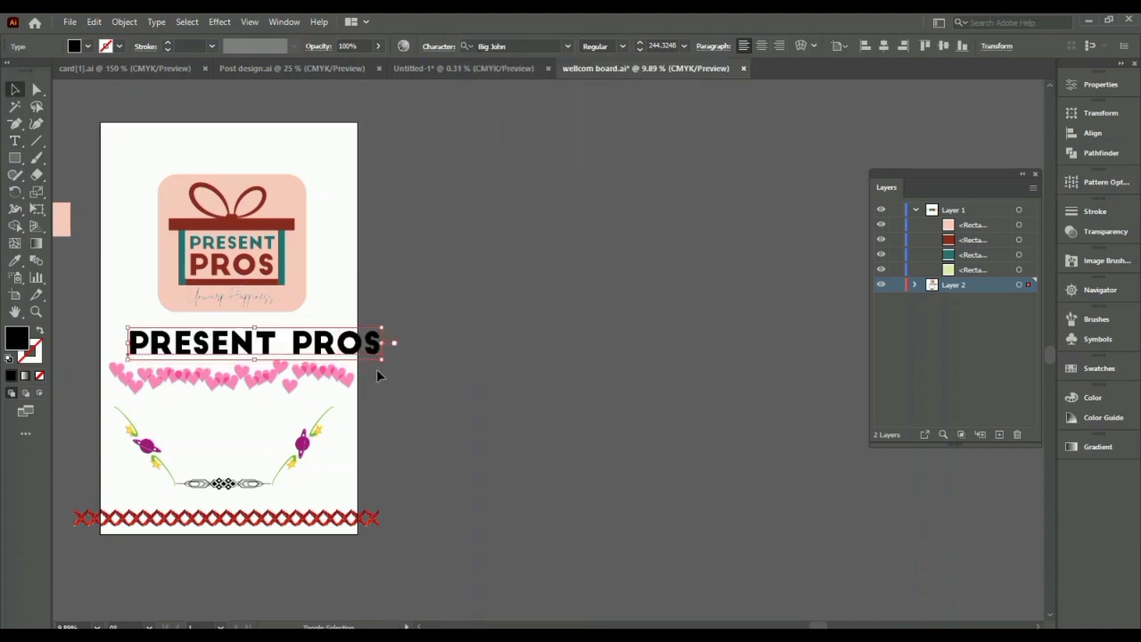
pyautogui.moveTo(383, 361); pyautogui.dragTo(323, 356)
pyautogui.hscroll(-5, 323, 357)
pyautogui.scroll(1, 323, 358)
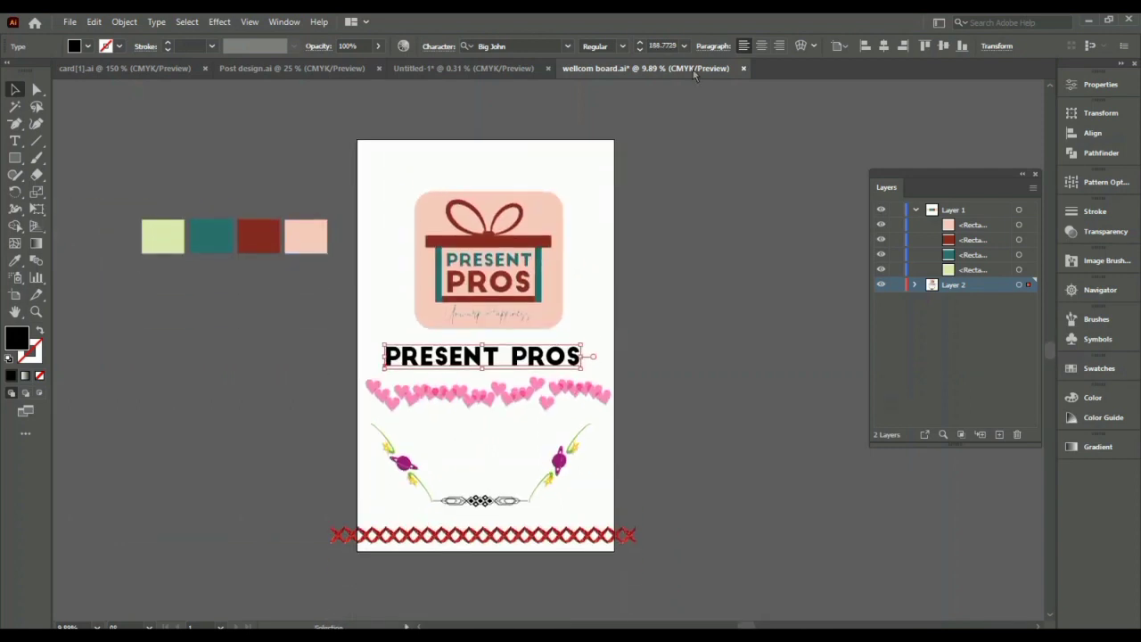
pyautogui.doubleClick(545, 215)
pyautogui.press('Escape')
pyautogui.click(212, 236)
pyautogui.doubleClick(17, 338)
pyautogui.click(925, 139)
pyautogui.click(703, 376)
# Colour the PRESENT PROS text dark red by sampling the dark red palette square with the Eyedropper tool.
pyautogui.scroll(-2, 704, 375)
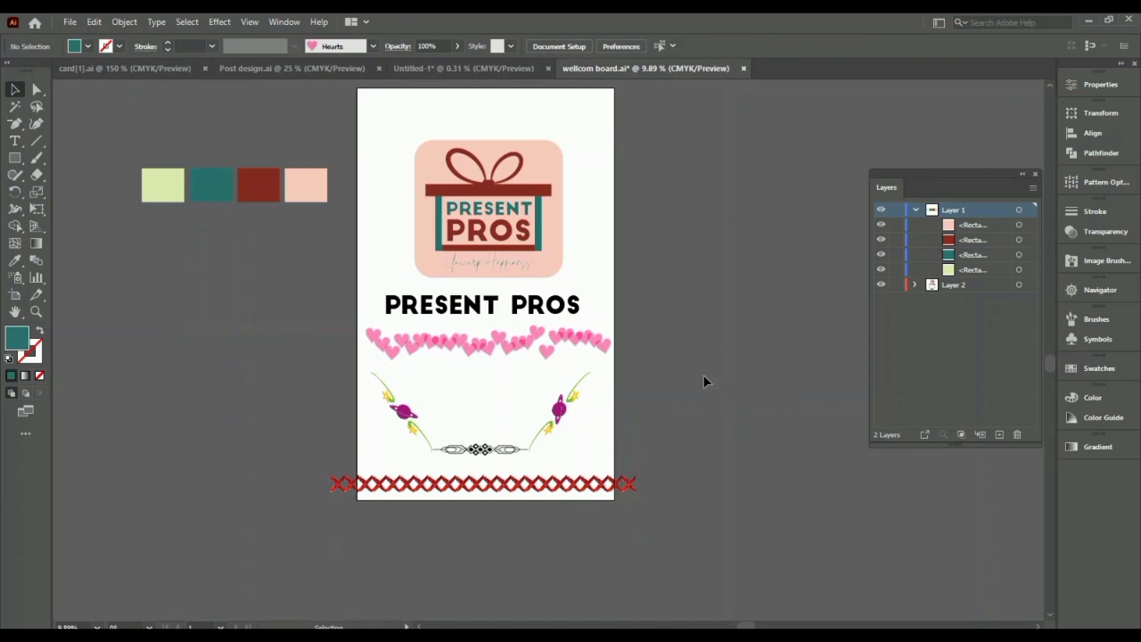
pyautogui.click(479, 308)
pyautogui.click(14, 259)
pyautogui.click(248, 181)
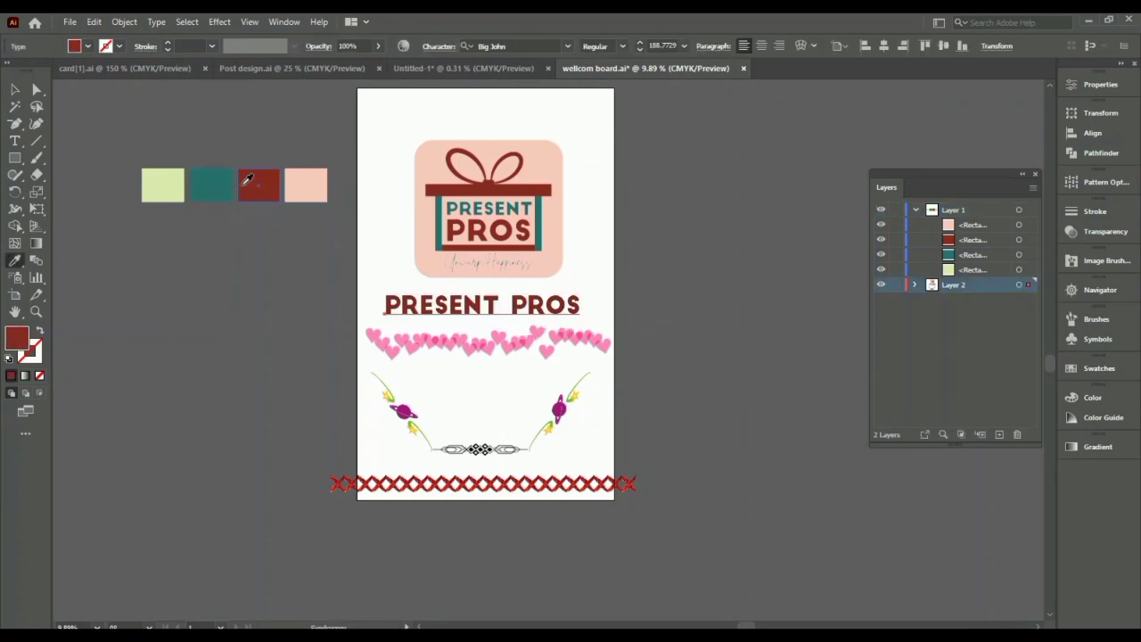
pyautogui.click(14, 89)
pyautogui.click(138, 348)
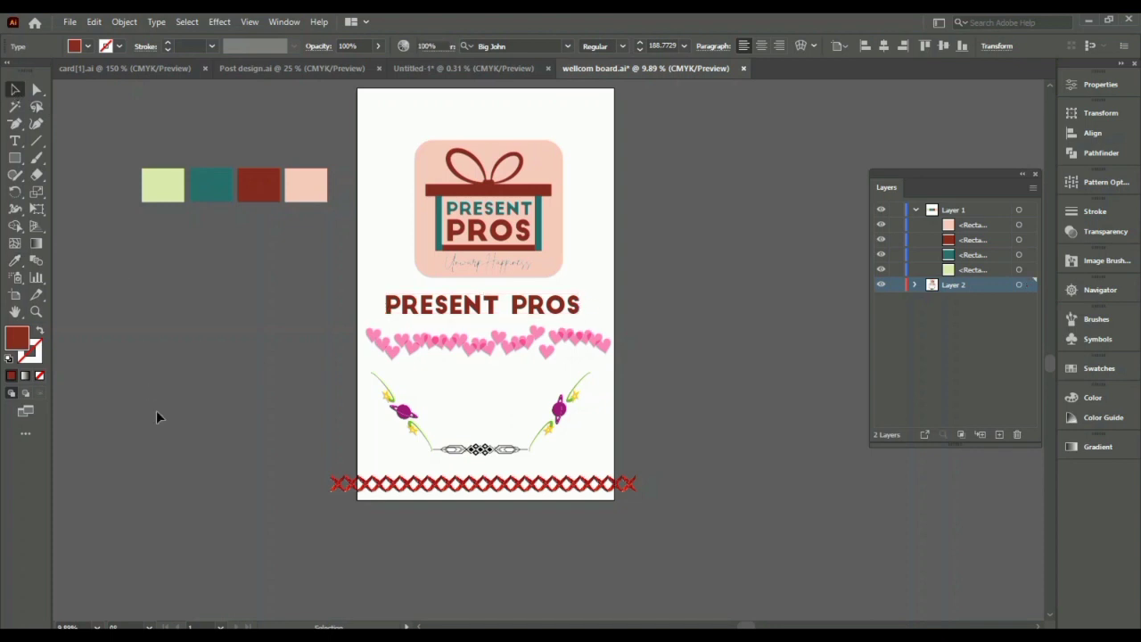
# Place a new text object between the two planet ornaments and bring up the on-screen keyboard with the Urdu layout.
pyautogui.scroll(-1, 506, 401)
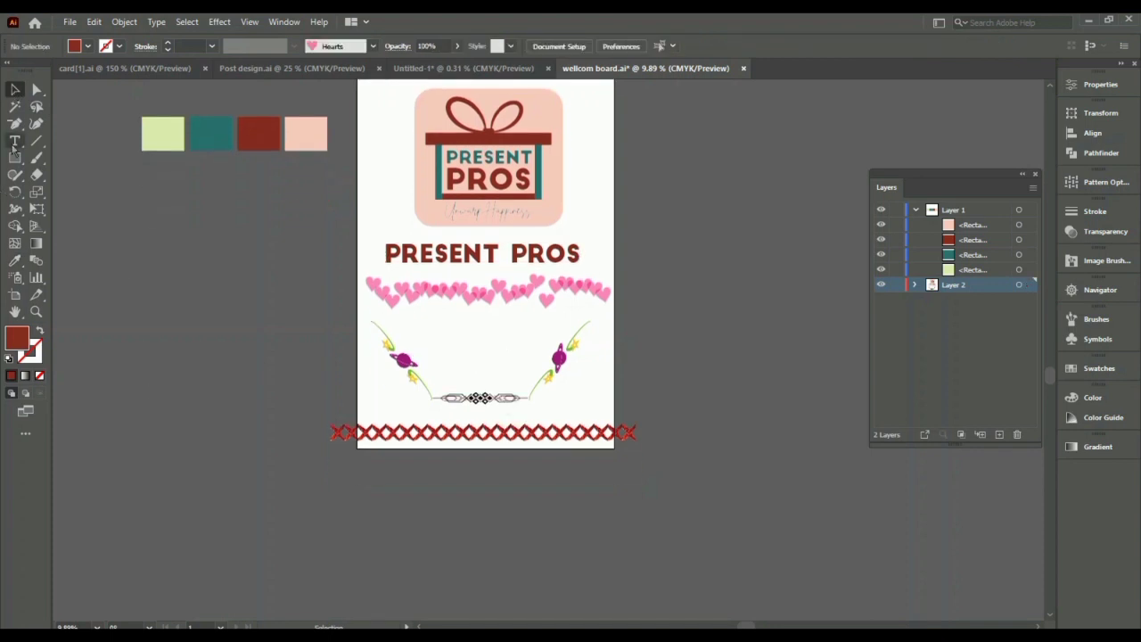
pyautogui.click(14, 141)
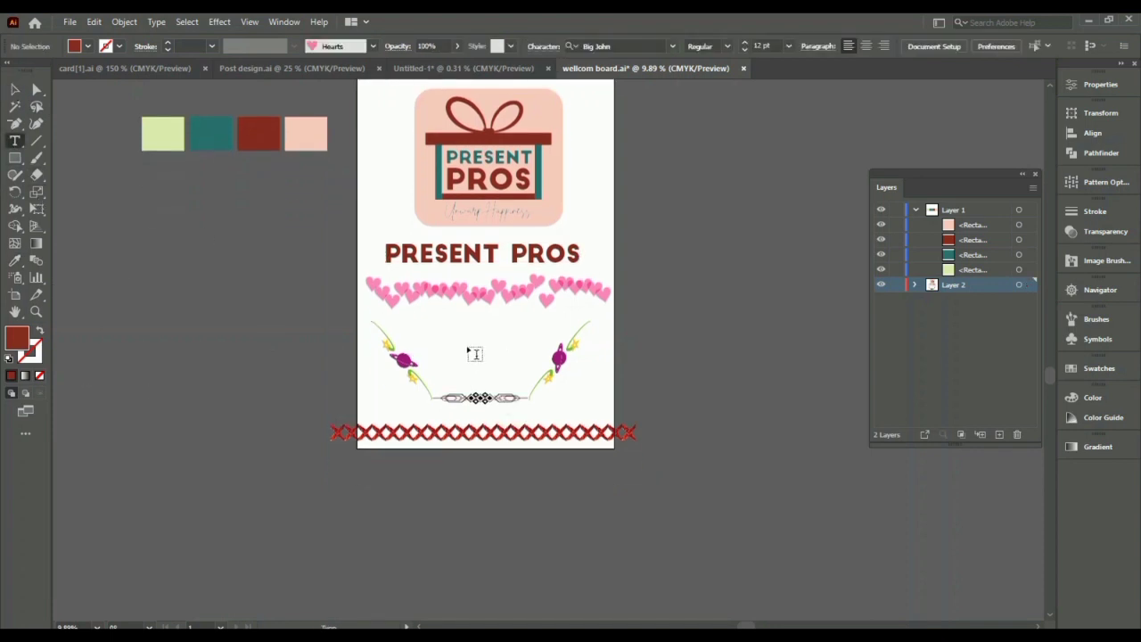
pyautogui.click(474, 353)
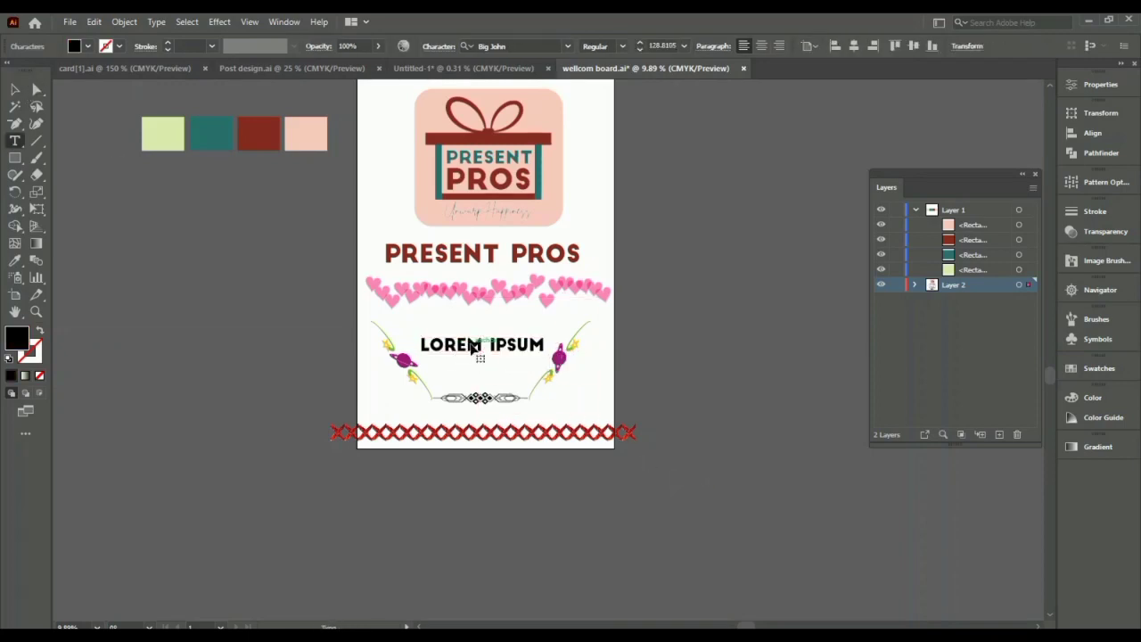
pyautogui.press('super+space')
pyautogui.press('ctrl+super+o')
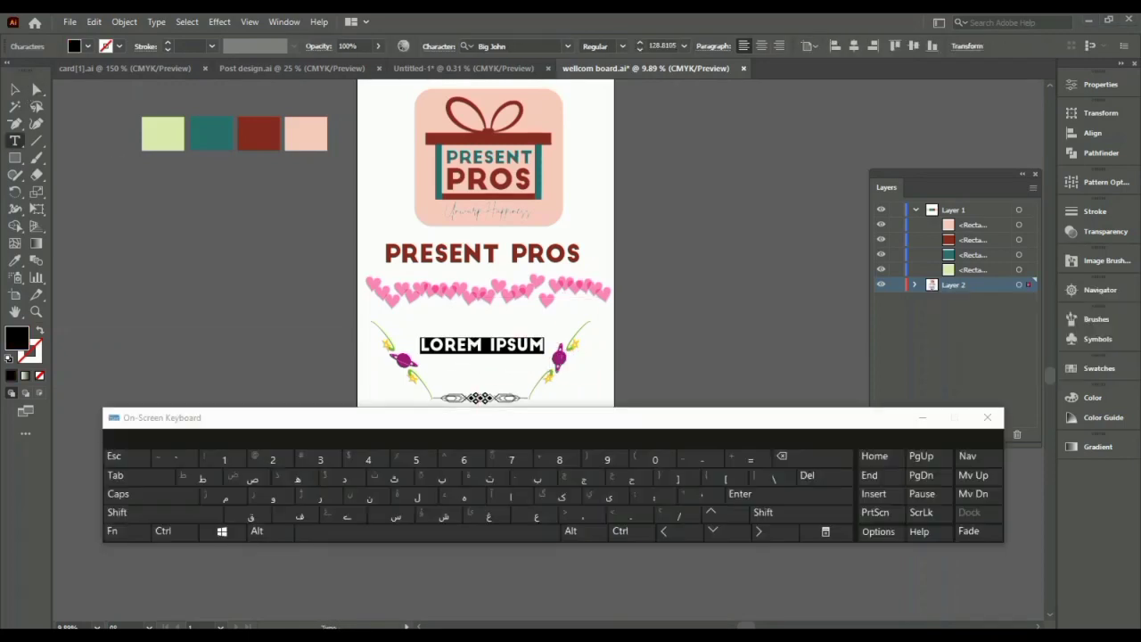
# Enter the Urdu text سب لے جاؤ in place of the placeholder text.
pyautogui.click(410, 517)
pyautogui.click(533, 477)
pyautogui.click(476, 346)
pyautogui.click(390, 517)
pyautogui.click(533, 478)
pyautogui.click(336, 533)
pyautogui.click(414, 496)
pyautogui.click(344, 515)
pyautogui.click(376, 536)
pyautogui.click(580, 478)
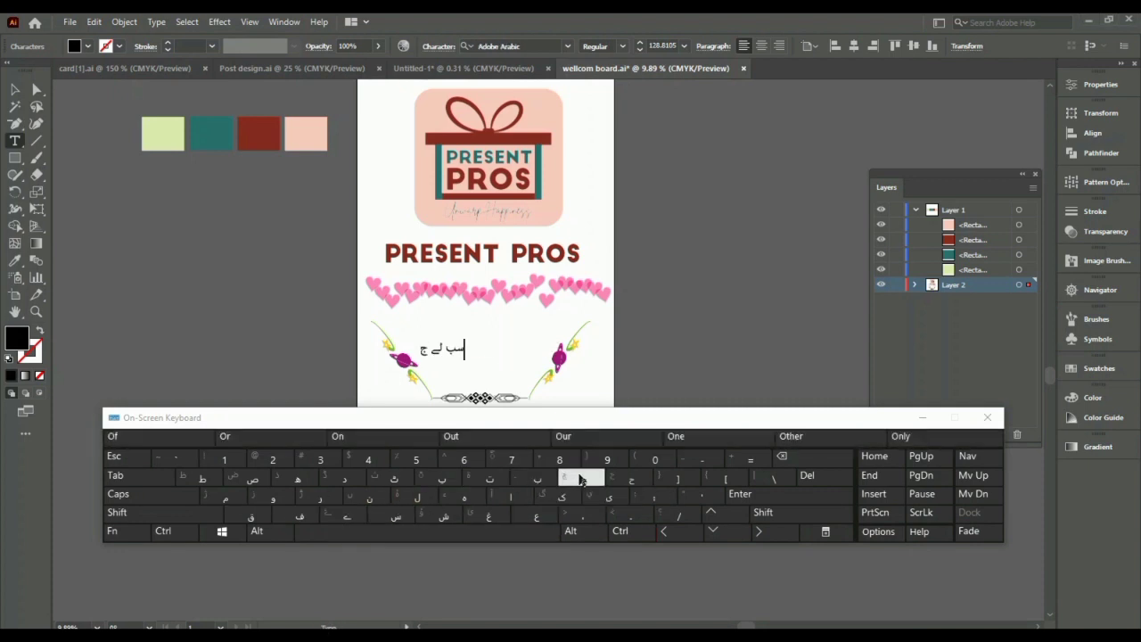
pyautogui.click(511, 500)
pyautogui.keyDown('shift'); pyautogui.click(440, 515); pyautogui.keyUp('shift')
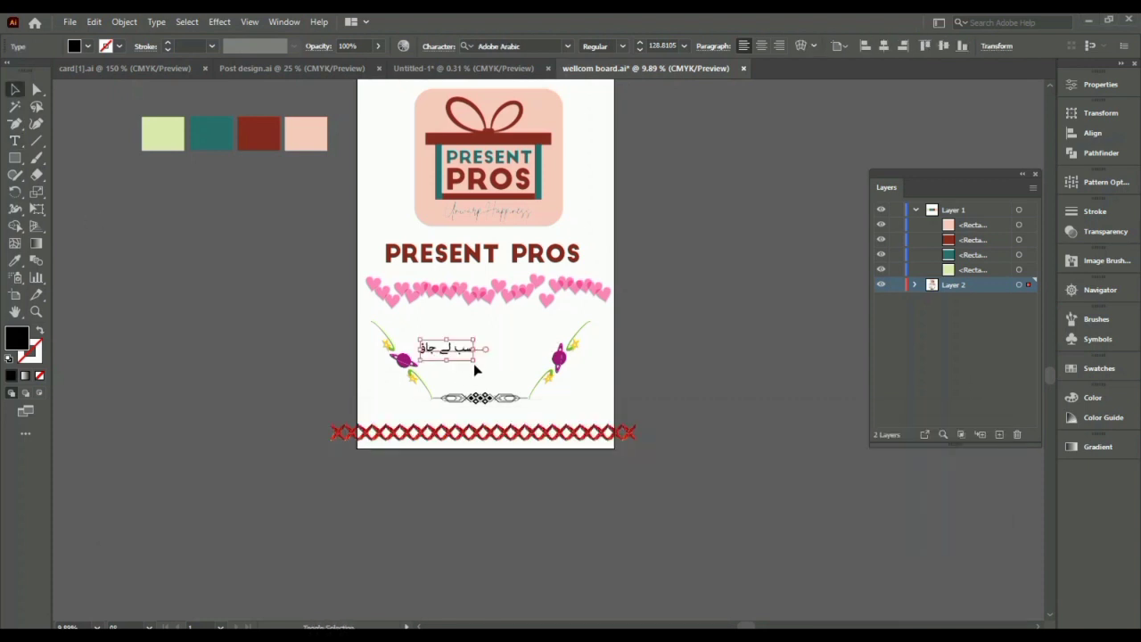
# Scale the Urdu text up to about 302 pt and centre it between the planet ornaments.
pyautogui.moveTo(474, 362); pyautogui.dragTo(547, 393)
pyautogui.moveTo(477, 361); pyautogui.dragTo(501, 340)
pyautogui.hscroll(3, 496, 273)
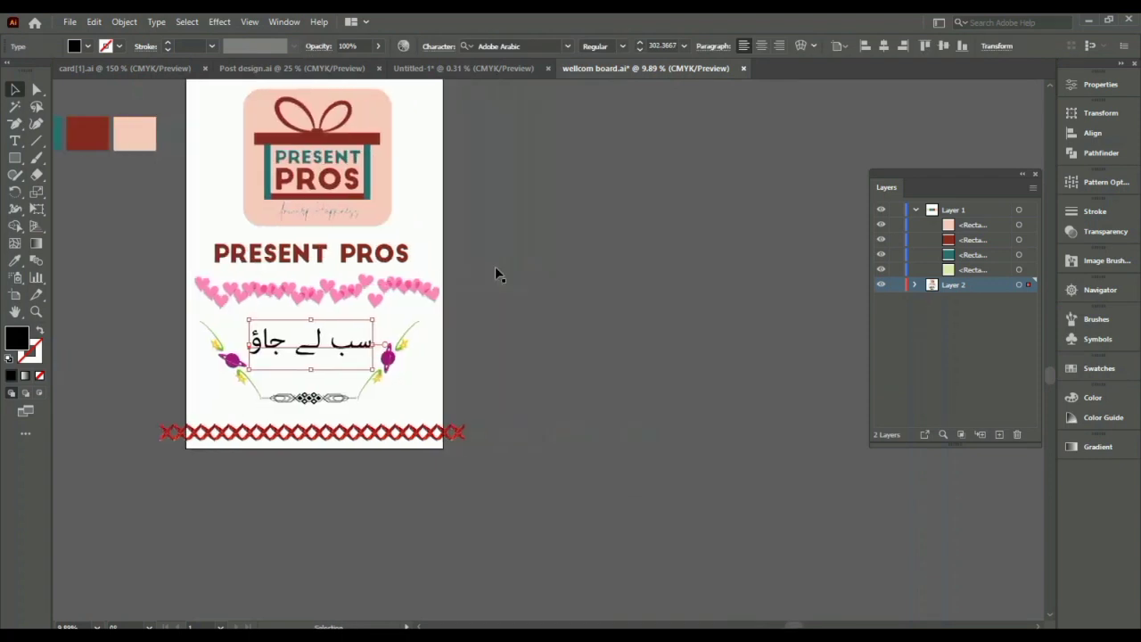
# Set the Urdu text's font to Jameel Noori Nastaleeq and scale it down to about 206 pt.
pyautogui.click(567, 45)
pyautogui.scroll(-3, 619, 259)
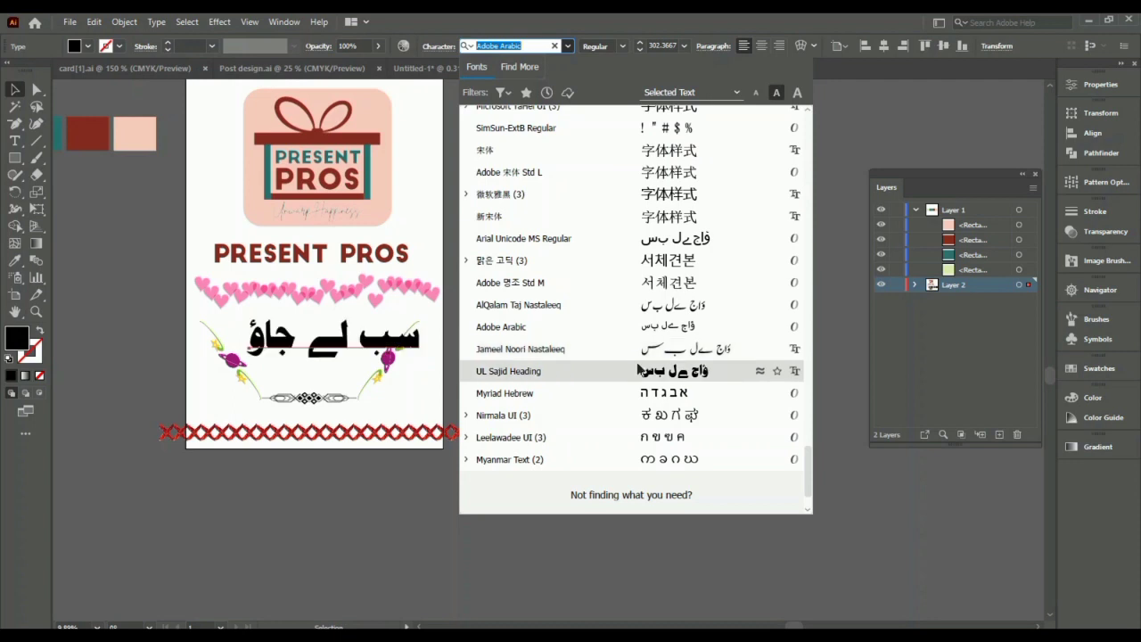
pyautogui.click(641, 350)
pyautogui.moveTo(420, 376); pyautogui.dragTo(372, 372)
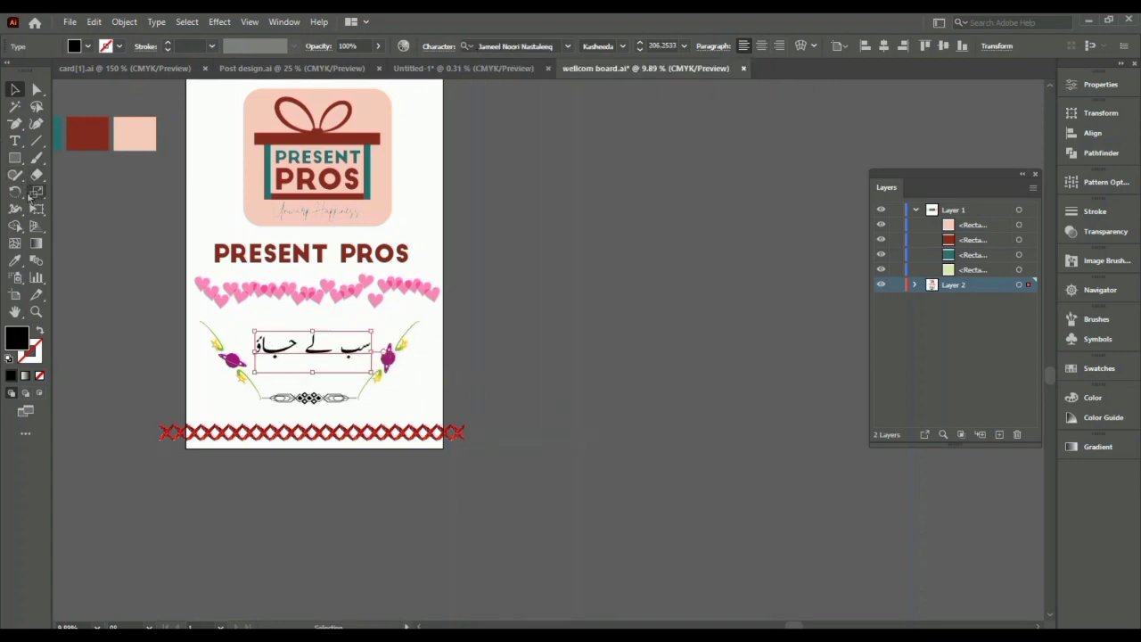
# Colour the Urdu text teal by sampling the teal palette square with the Eyedropper tool.
pyautogui.click(14, 260)
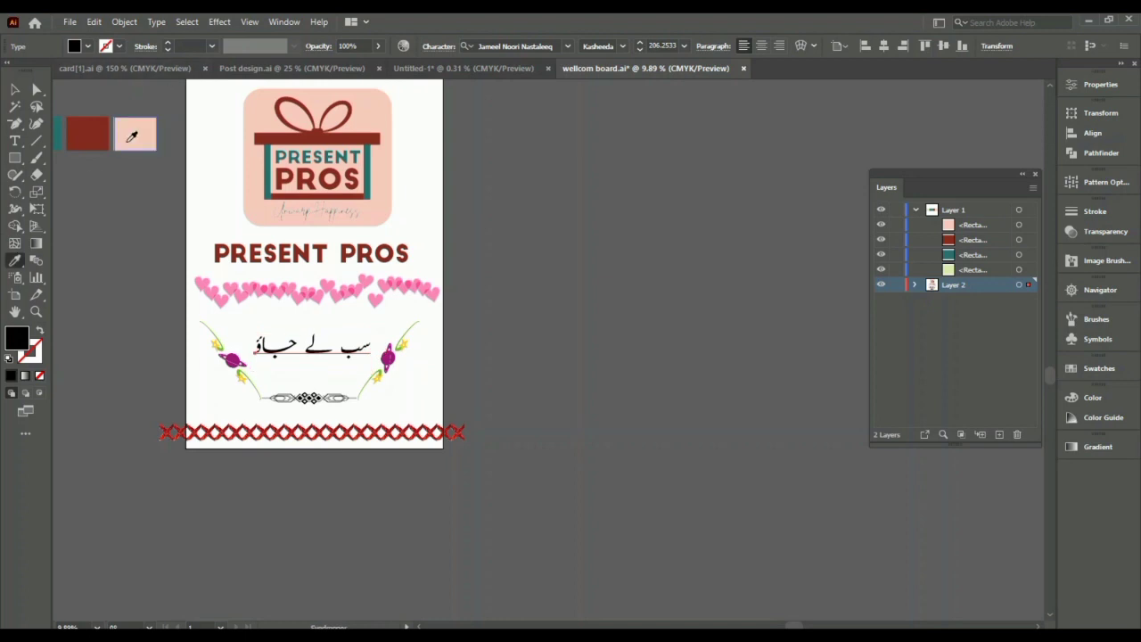
pyautogui.hscroll(-2, 132, 137)
pyautogui.click(132, 136)
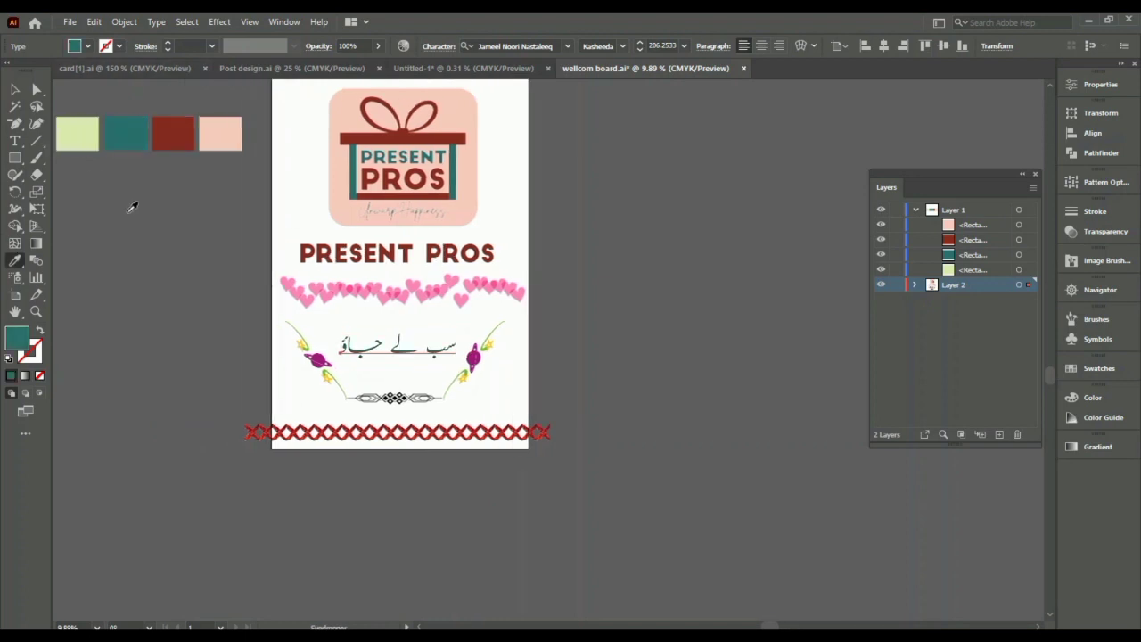
pyautogui.press('v')
pyautogui.click(457, 475)
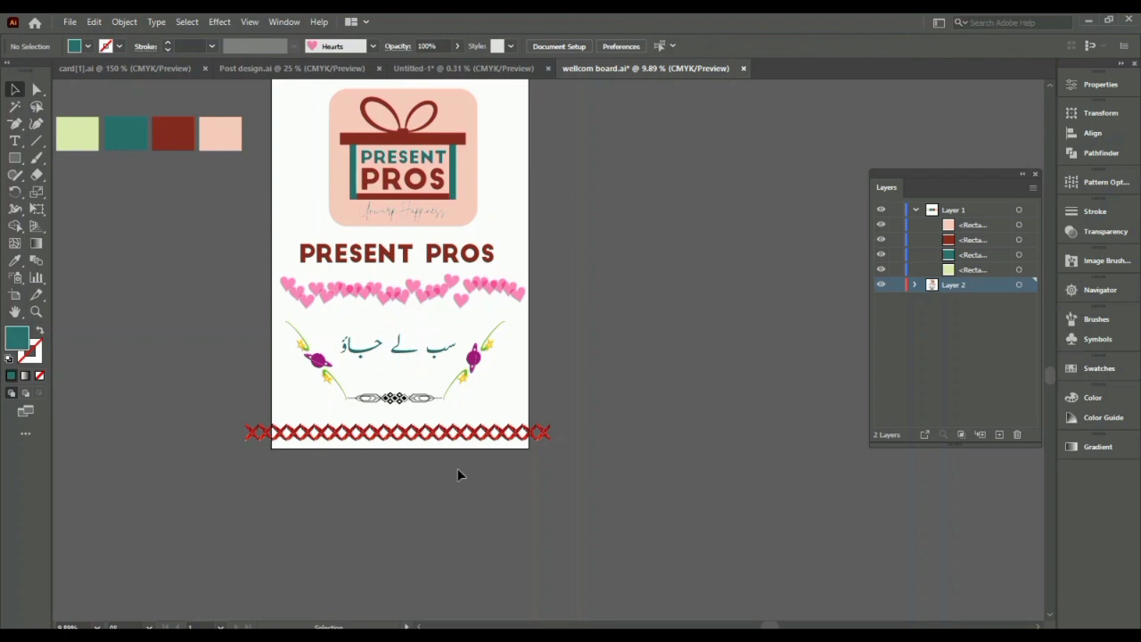
# Show the rulers and place vertical guides at the artboard's left edge, right edge and horizontal centre.
pyautogui.scroll(2, 458, 473)
pyautogui.scroll(-1, 457, 474)
pyautogui.scroll(2, 457, 474)
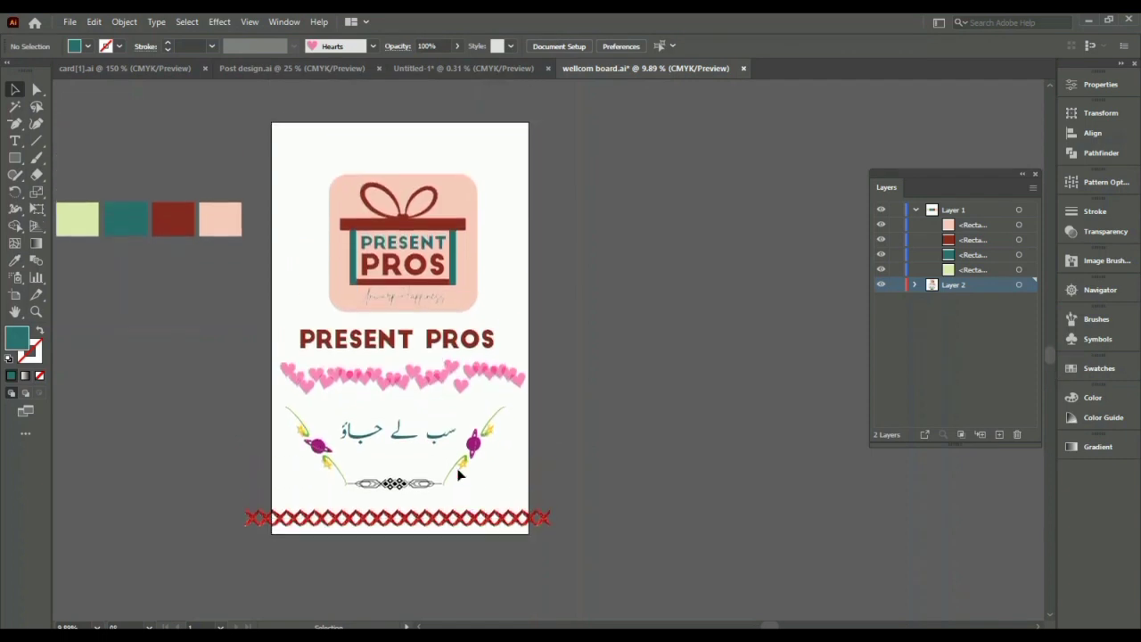
pyautogui.hotkey('ctrl', 'r')
pyautogui.moveTo(57, 267); pyautogui.dragTo(272, 267)
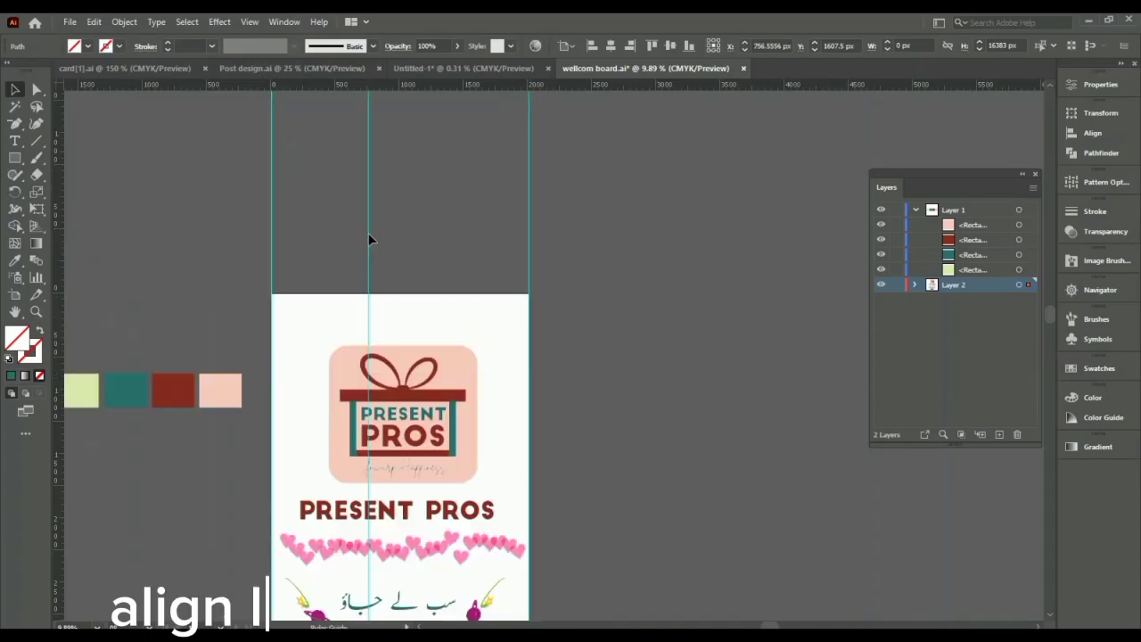
pyautogui.moveTo(369, 240); pyautogui.dragTo(265, 240)
pyautogui.click(369, 239)
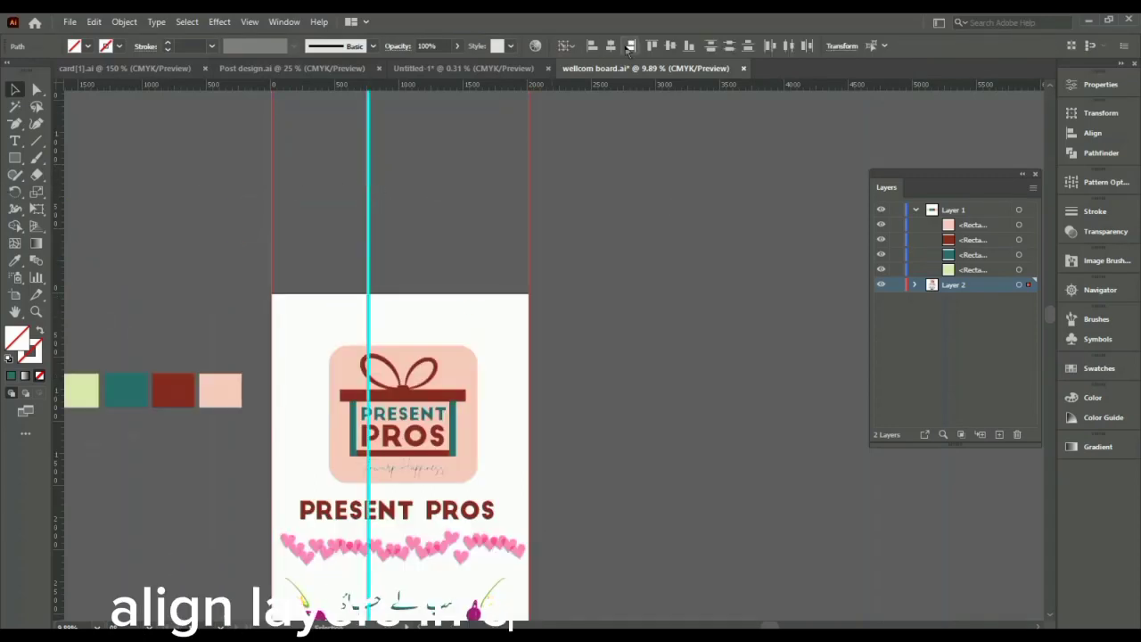
pyautogui.click(610, 46)
pyautogui.hotkey('ctrl', 'z')
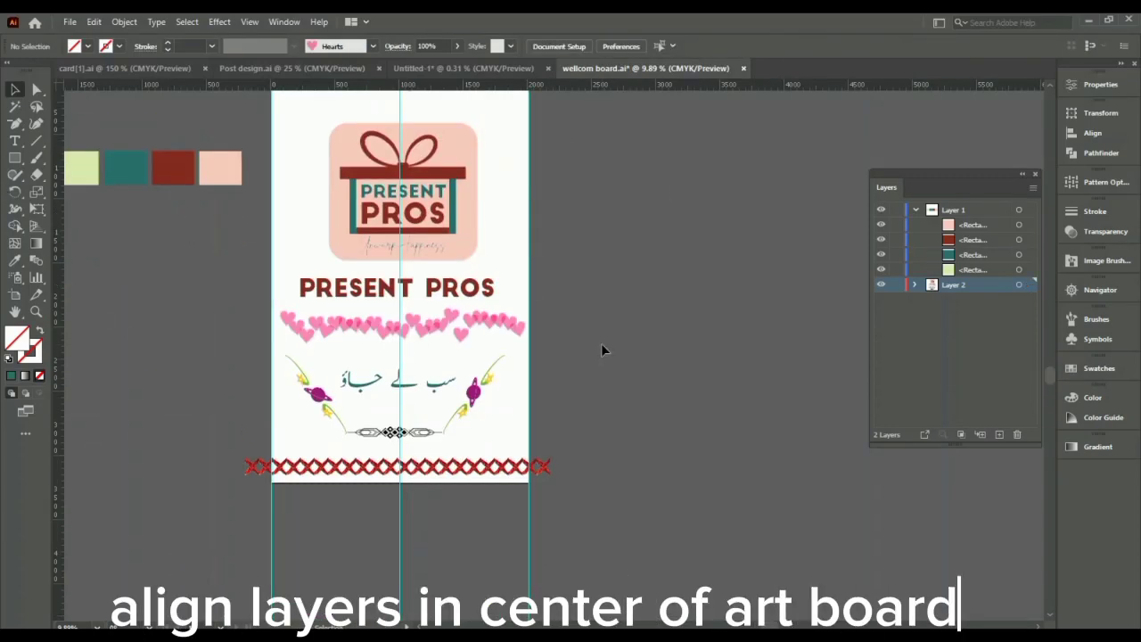
# Align the logo, PRESENT PROS text, heart line, Urdu text, black ornament and stitch border horizontally to the artboard's centre.
pyautogui.scroll(3, 601, 343)
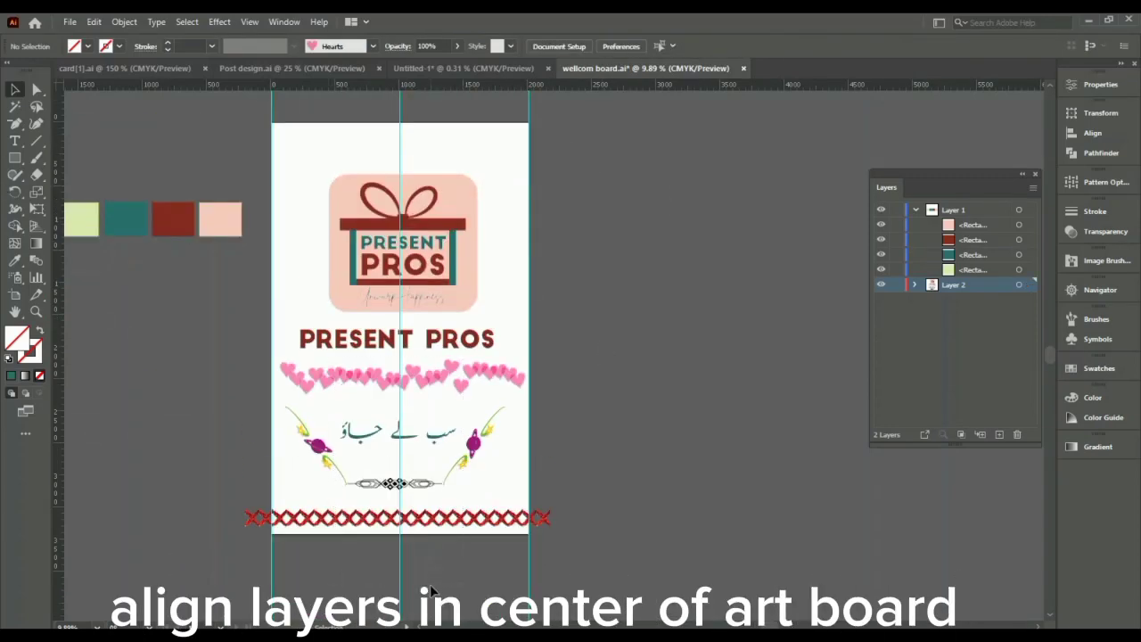
pyautogui.click(499, 268)
pyautogui.click(242, 46)
pyautogui.click(677, 341)
pyautogui.scroll(-6, 677, 341)
pyautogui.scroll(3, 677, 342)
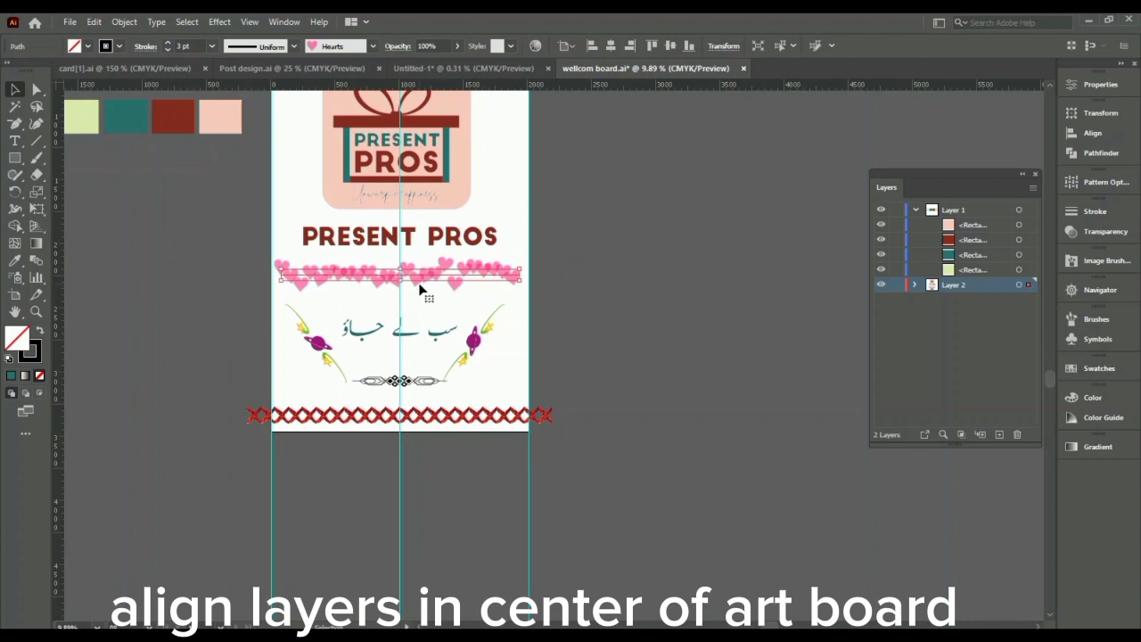
# Nudge the black ornament up towards the Urdu text in small, equal increments.
pyautogui.click(409, 383)
pyautogui.hotkey('shift', 'Up')
pyautogui.hotkey('shift', 'Up')
pyautogui.hotkey('shift', 'Up')
pyautogui.hotkey('shift', 'Up')
pyautogui.hotkey('shift', 'Up')
pyautogui.hotkey('shift', 'Up')
pyautogui.hotkey('shift', 'Up')
pyautogui.hotkey('shift', 'Up')
pyautogui.hotkey('shift', 'Up')
pyautogui.hotkey('shift', 'Up')
pyautogui.hotkey('shift', 'Up')
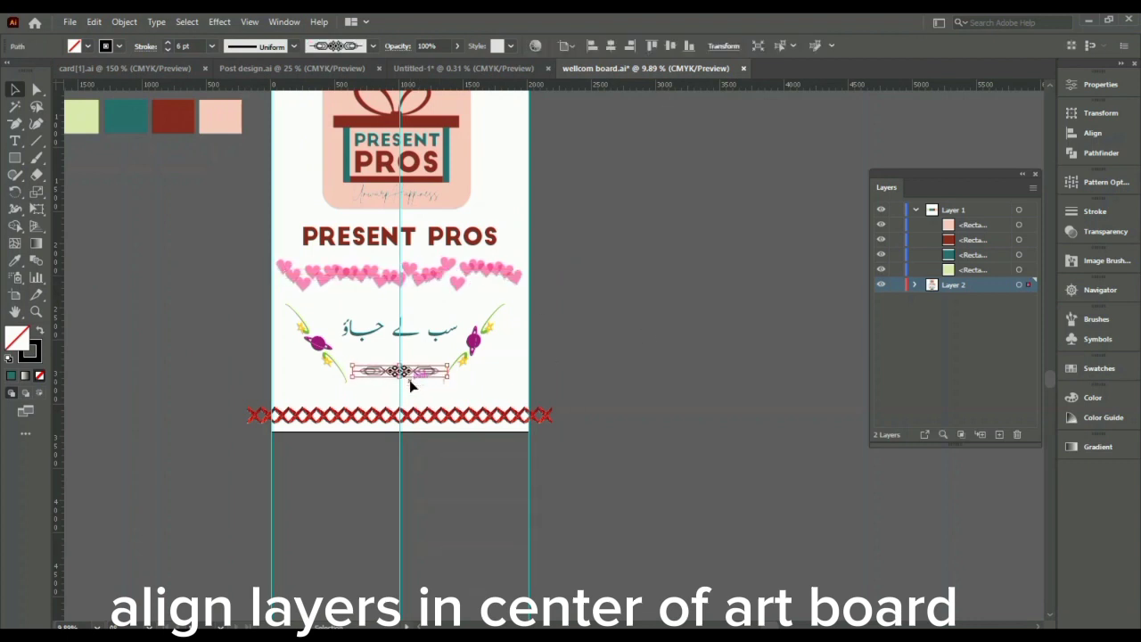
# Nudge the left planet ornament right so it mirrors the right one about the centre guide.
pyautogui.click(319, 347)
pyautogui.hotkey('shift', 'Right')
pyautogui.hotkey('shift', 'Right')
pyautogui.hotkey('shift', 'Right')
pyautogui.hotkey('shift', 'Right')
pyautogui.hotkey('shift', 'Right')
pyautogui.click(638, 385)
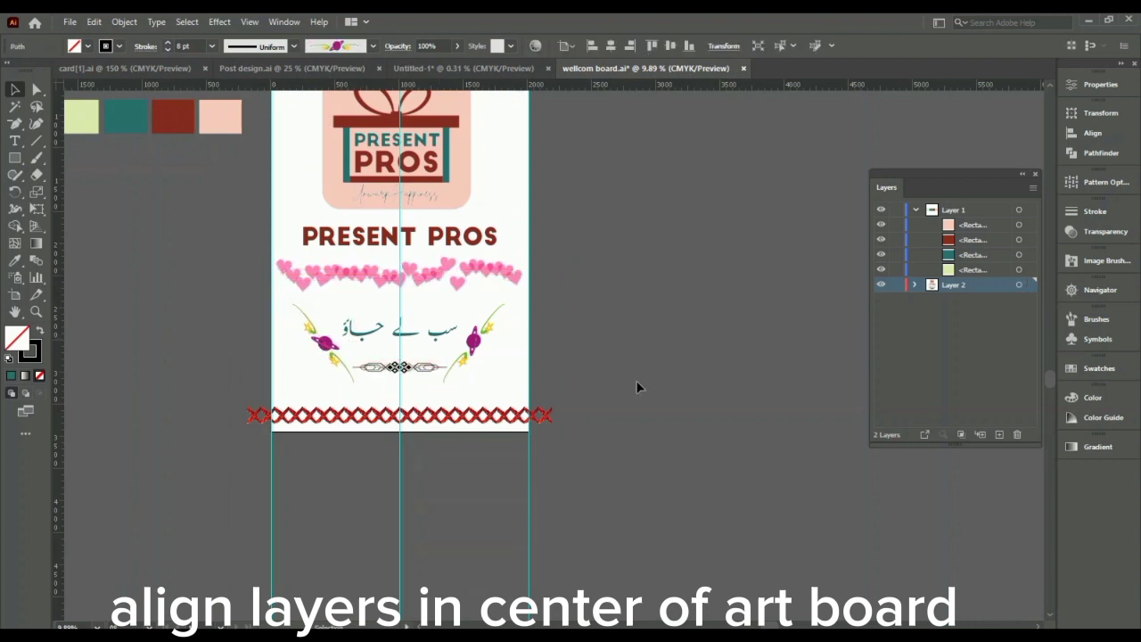
# Enlarge the Urdu text evenly about its centre and nudge it up slightly between the planet ornaments.
pyautogui.scroll(1, 638, 385)
pyautogui.click(433, 352)
pyautogui.moveTo(341, 332); pyautogui.dragTo(329, 326)
pyautogui.hotkey('shift', 'Up')
pyautogui.hotkey('shift', 'Up')
pyautogui.hotkey('shift', 'Up')
pyautogui.click(658, 402)
# Save the welcome board document, accepting the default save options.
pyautogui.scroll(3, 659, 402)
pyautogui.scroll(1, 659, 406)
pyautogui.hotkey('ctrl', 's')
pyautogui.press('Return')
# Move the logo up and enlarge it evenly about its centre.
pyautogui.click(445, 300)
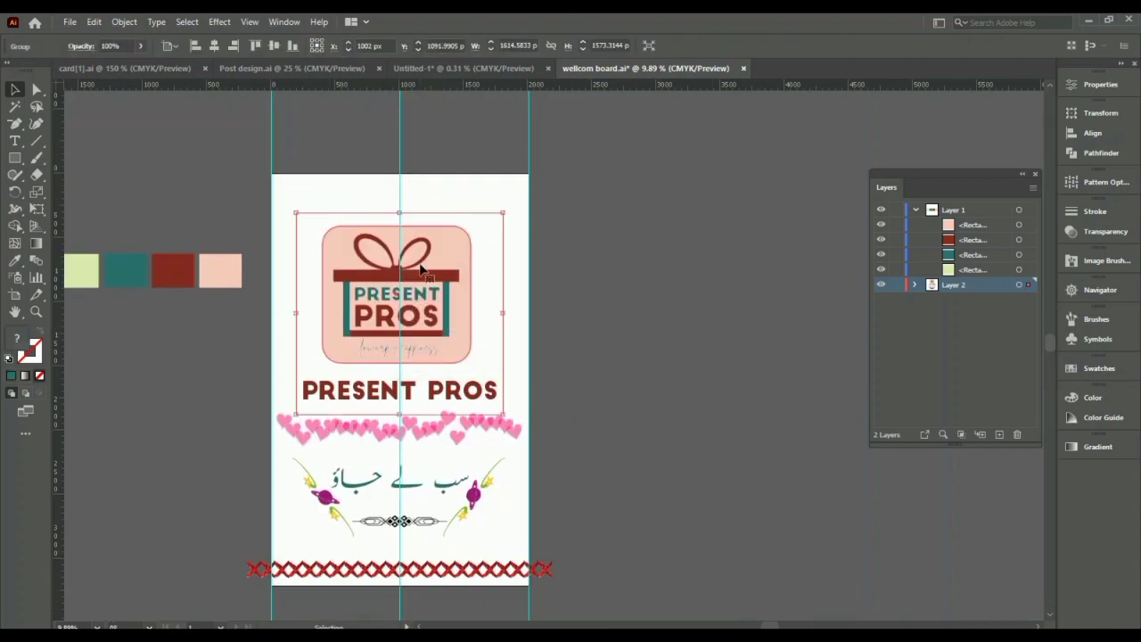
pyautogui.hotkey('shift', 'Up')
pyautogui.hotkey('shift', 'Up')
pyautogui.hotkey('shift', 'Up')
pyautogui.hotkey('shift', 'Up')
pyautogui.moveTo(502, 405)
pyautogui.mouseDown()
pyautogui.moveTo(522, 422)
pyautogui.moveTo(510, 407)
pyautogui.mouseUp()
# Enlarge the PRESENT PROS text to about 207 pt about its centre and save the document.
pyautogui.click(408, 395)
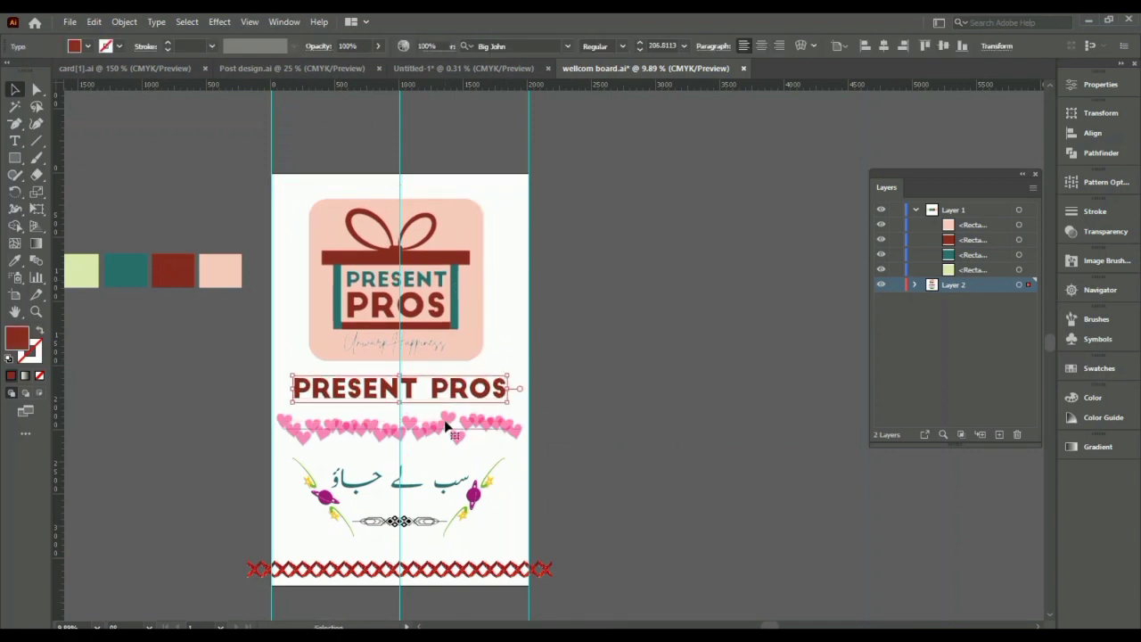
pyautogui.click(635, 408)
pyautogui.hotkey('ctrl', 's')
pyautogui.click(644, 352)
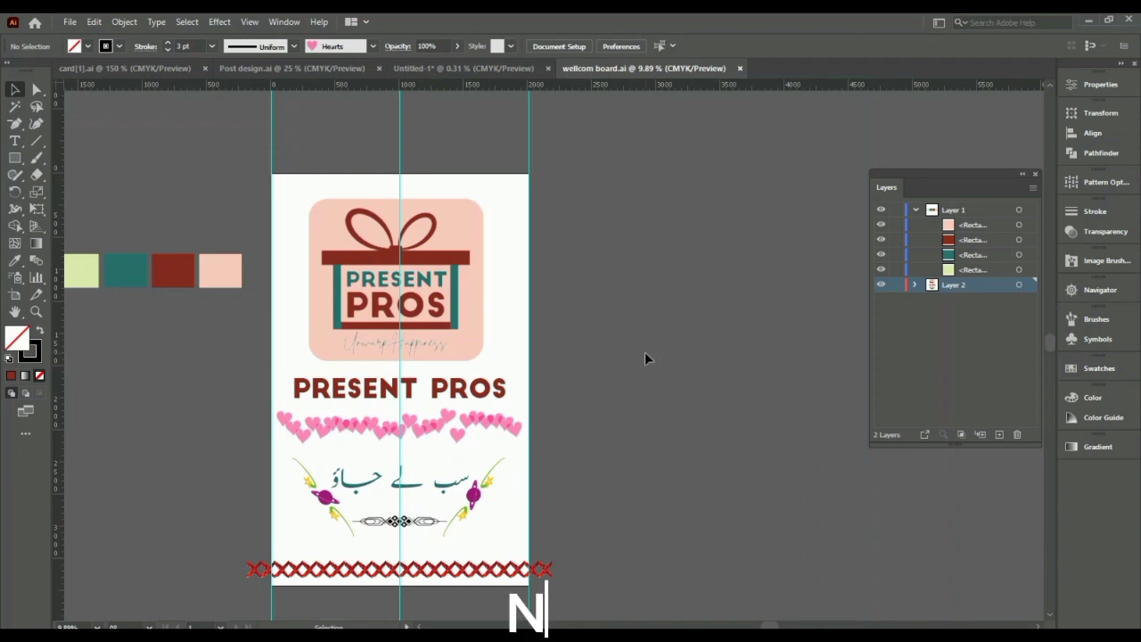
# Export the board to the Desktop as the JPEG wellcom board.jpg with Use Artboards enabled.
pyautogui.click(70, 23)
pyautogui.moveTo(229, 301)
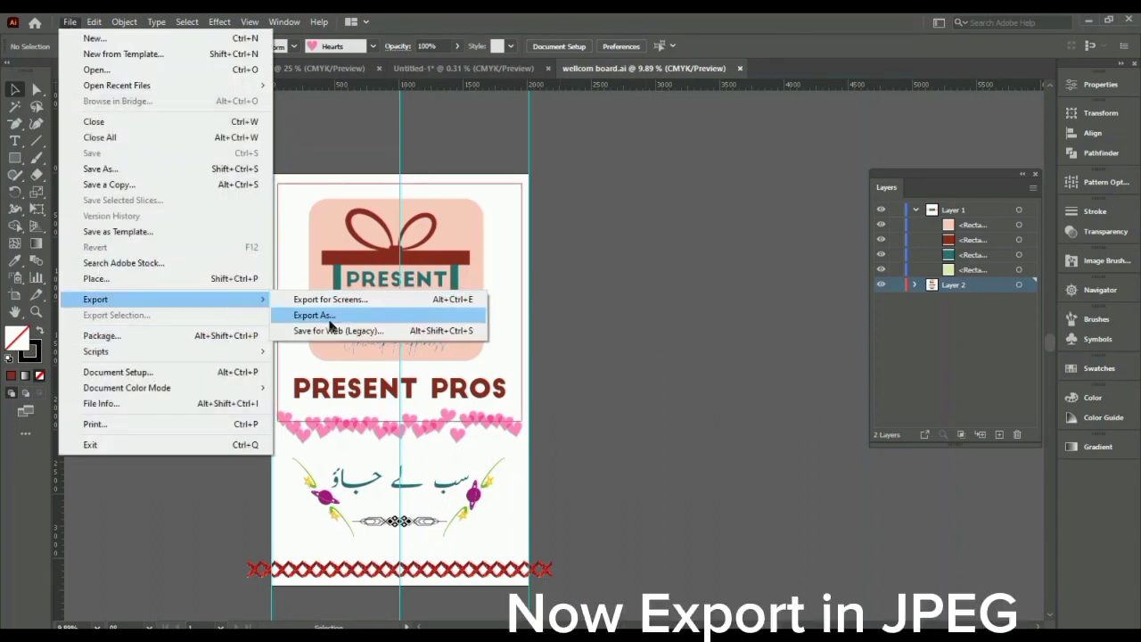
pyautogui.click(328, 321)
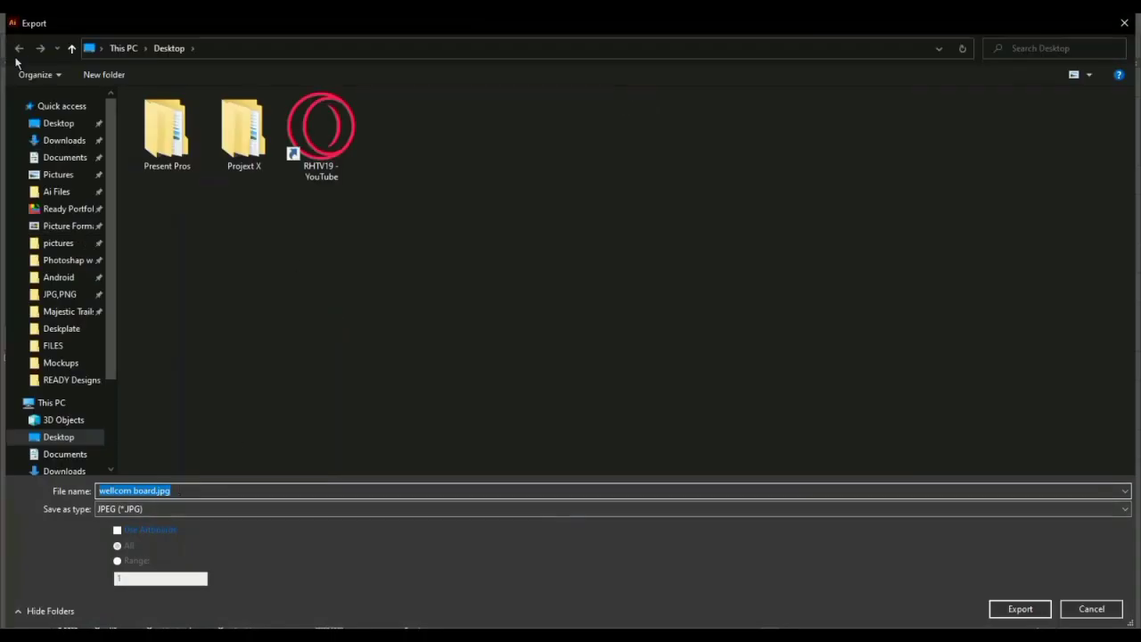
pyautogui.click(54, 126)
pyautogui.click(117, 530)
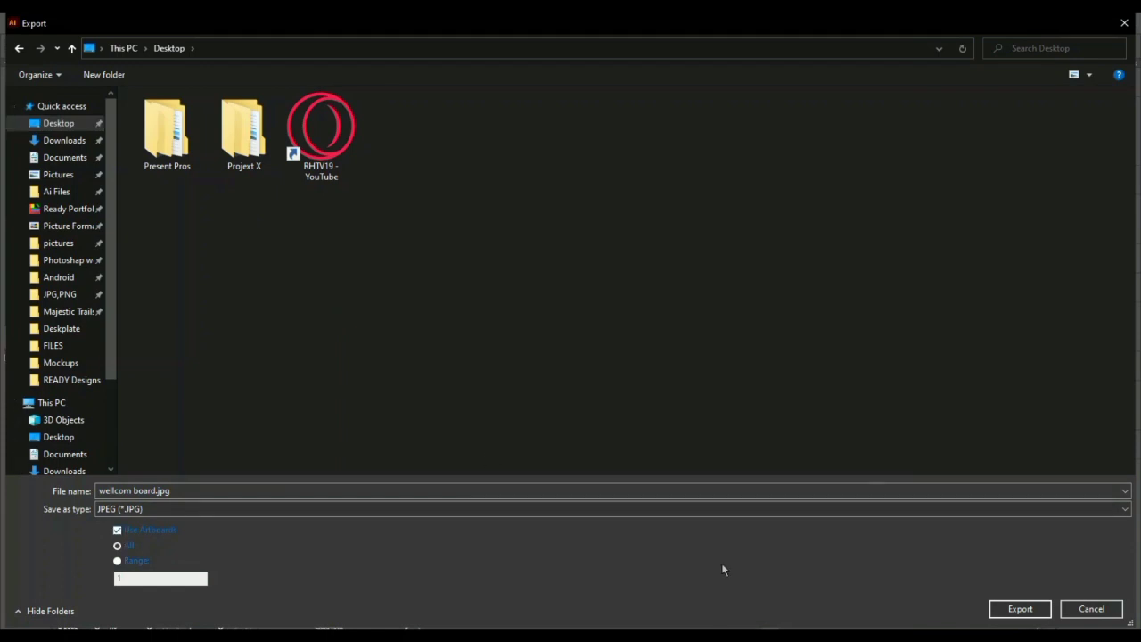
pyautogui.press('Return')
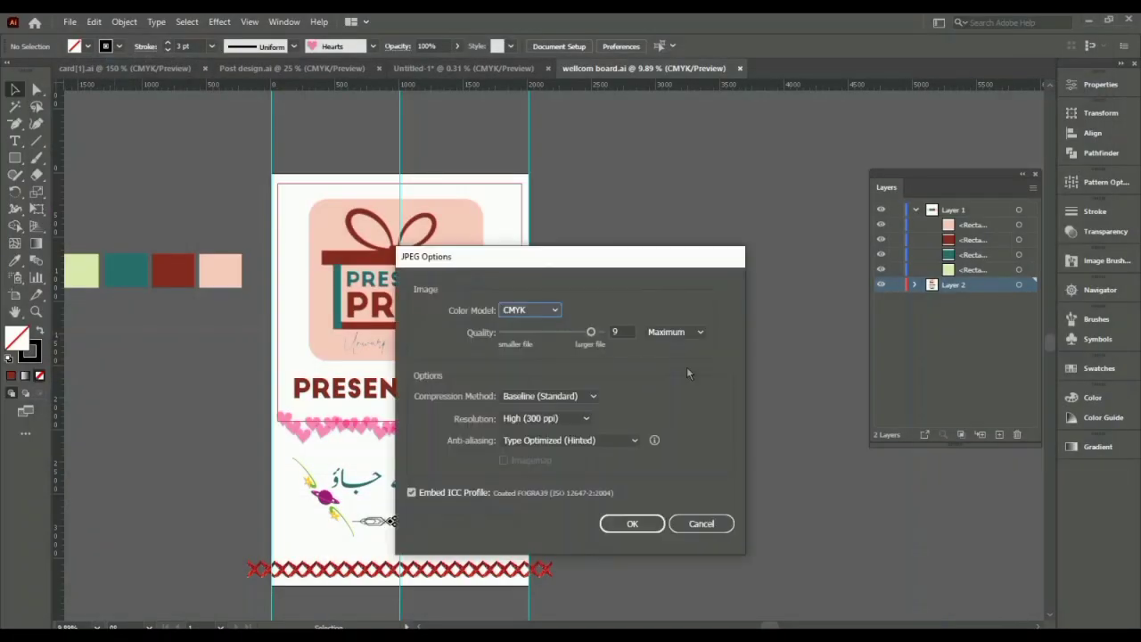
# Set the JPEG colour model to RGB and the quality to 10, and complete the export.
pyautogui.click(544, 308)
pyautogui.click(521, 327)
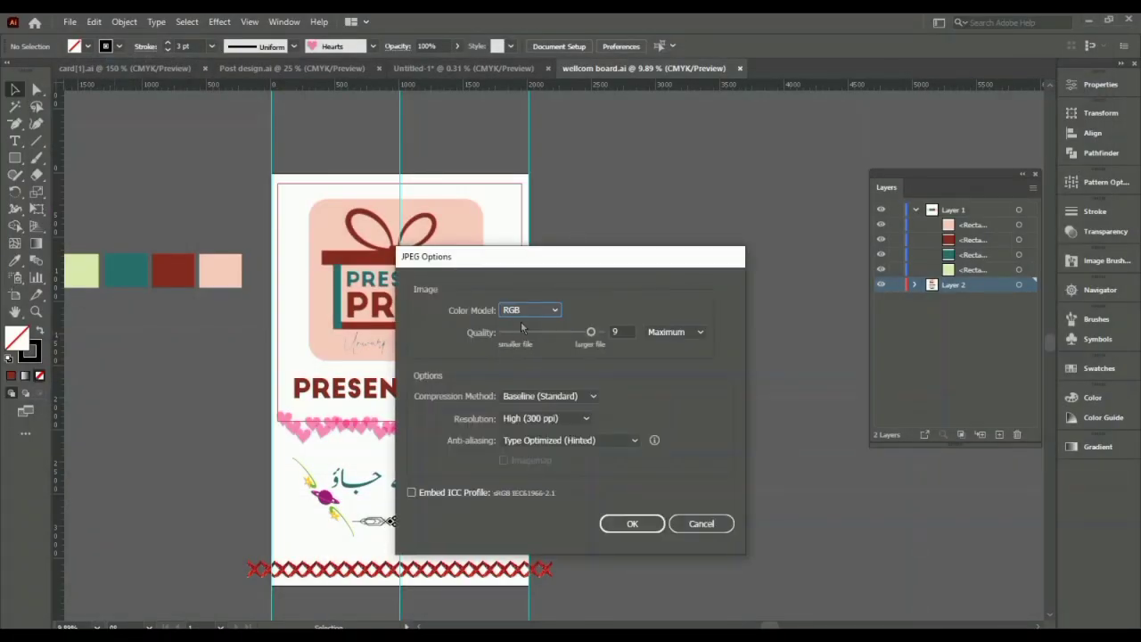
pyautogui.moveTo(593, 333); pyautogui.dragTo(604, 334)
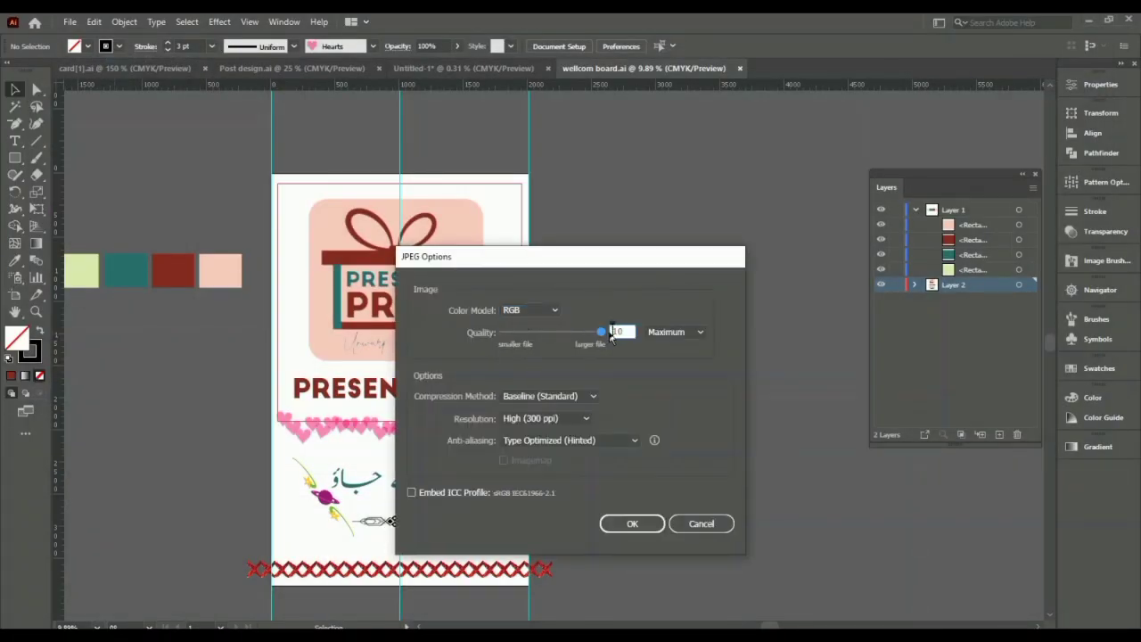
pyautogui.click(631, 524)
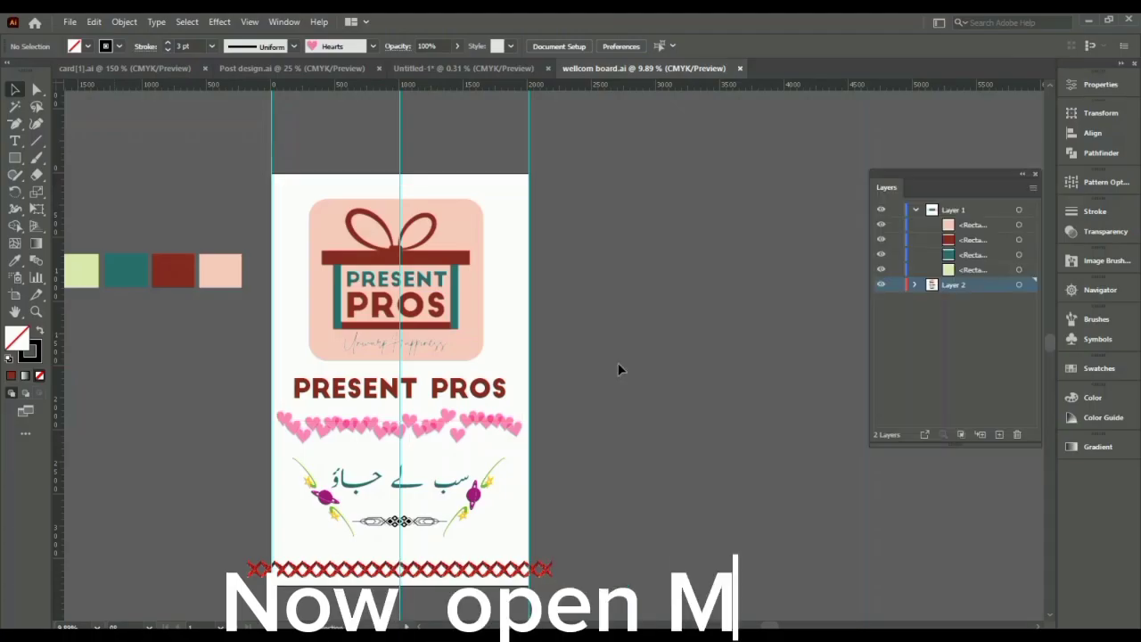
# Switch to Welcome Sign Mockup.psd in Photoshop and open the Graphic layer's smart object contents for editing.
pyautogui.scroll(-3, 647, 354)
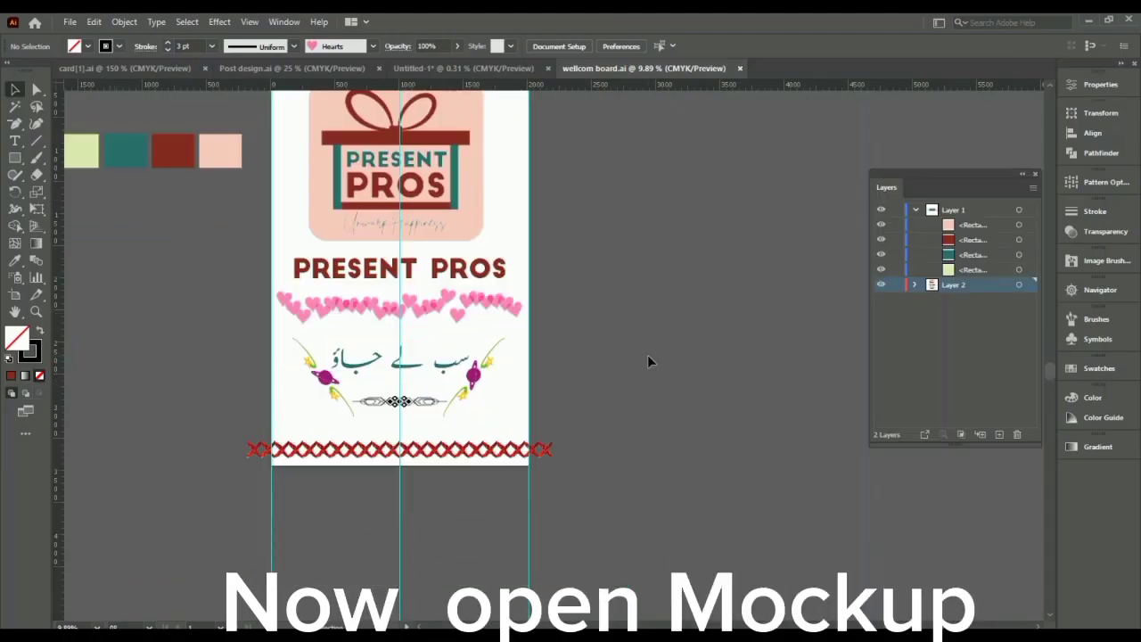
pyautogui.scroll(3, 647, 361)
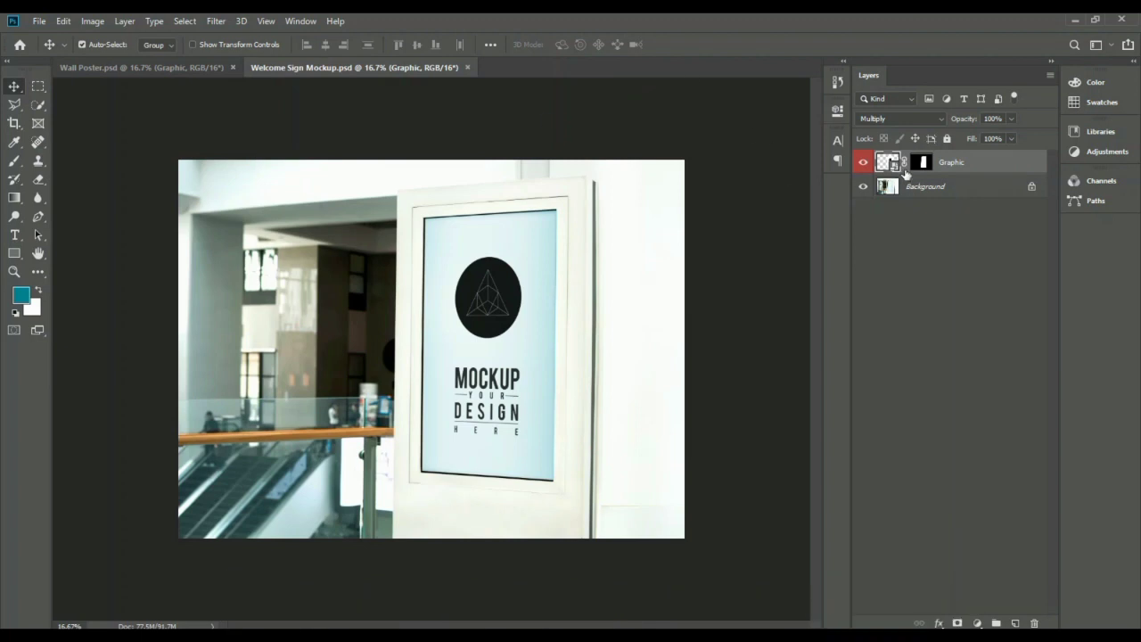
pyautogui.doubleClick(893, 166)
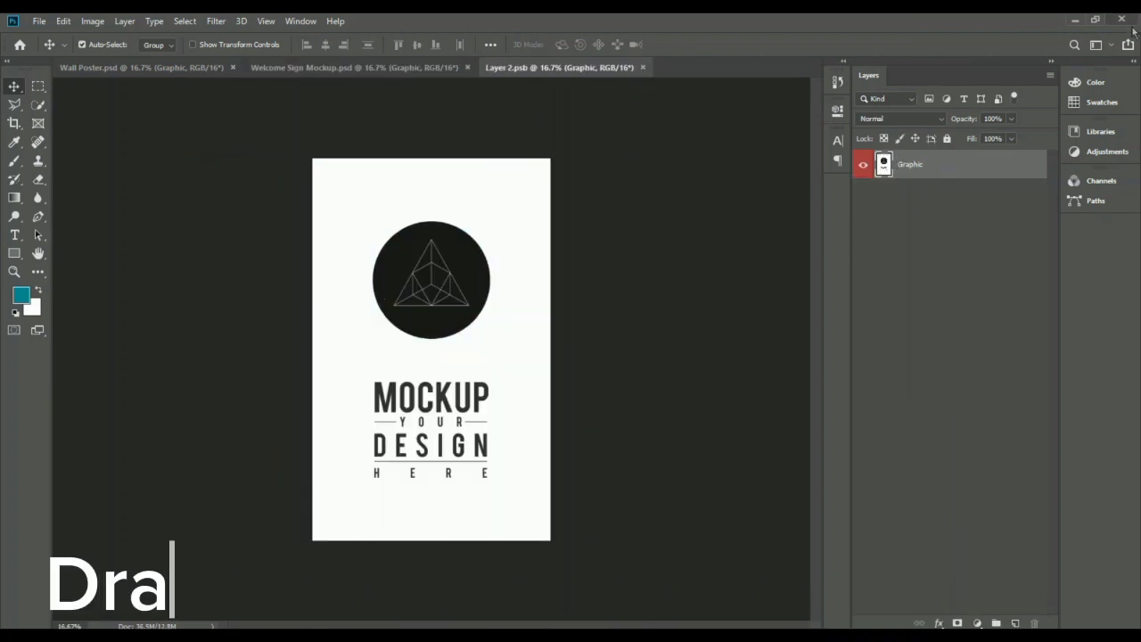
# Place wellcom board-01.jpg from the Desktop into the smart object document Layer 2.psb, above the Graphic layer, and commit the placement.
pyautogui.click(1075, 20)
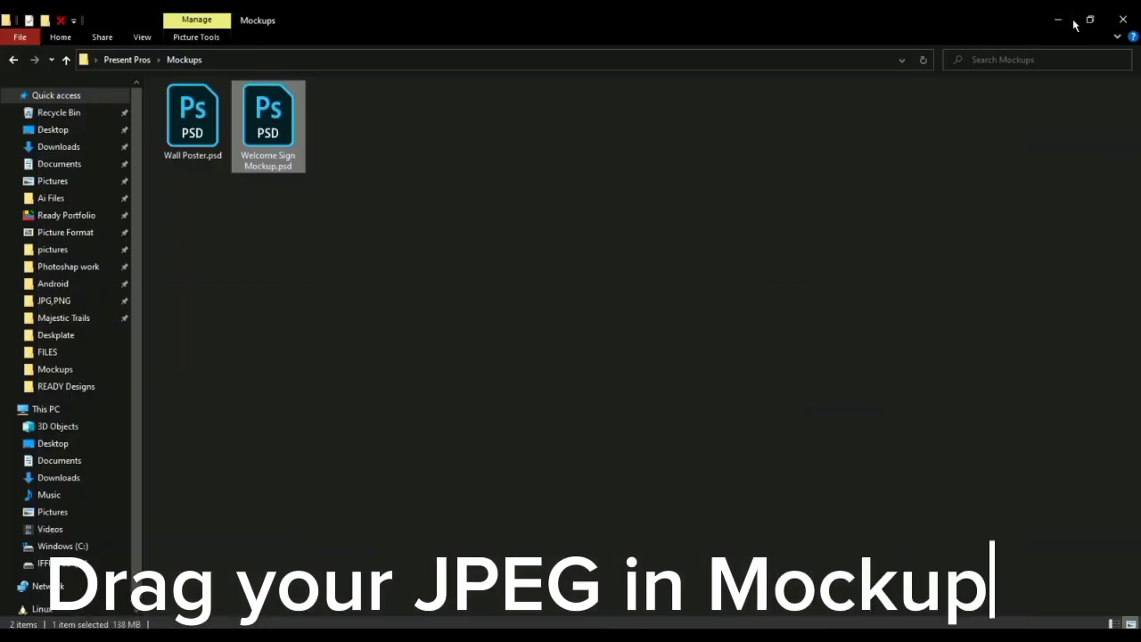
pyautogui.click(1063, 25)
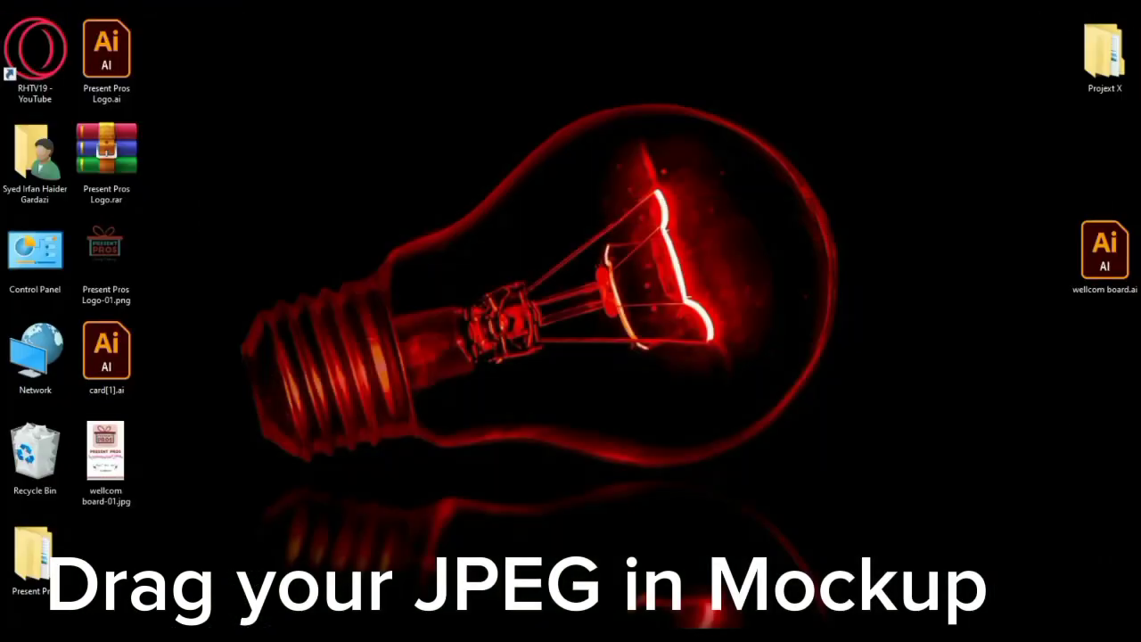
pyautogui.moveTo(105, 450); pyautogui.dragTo(373, 341)
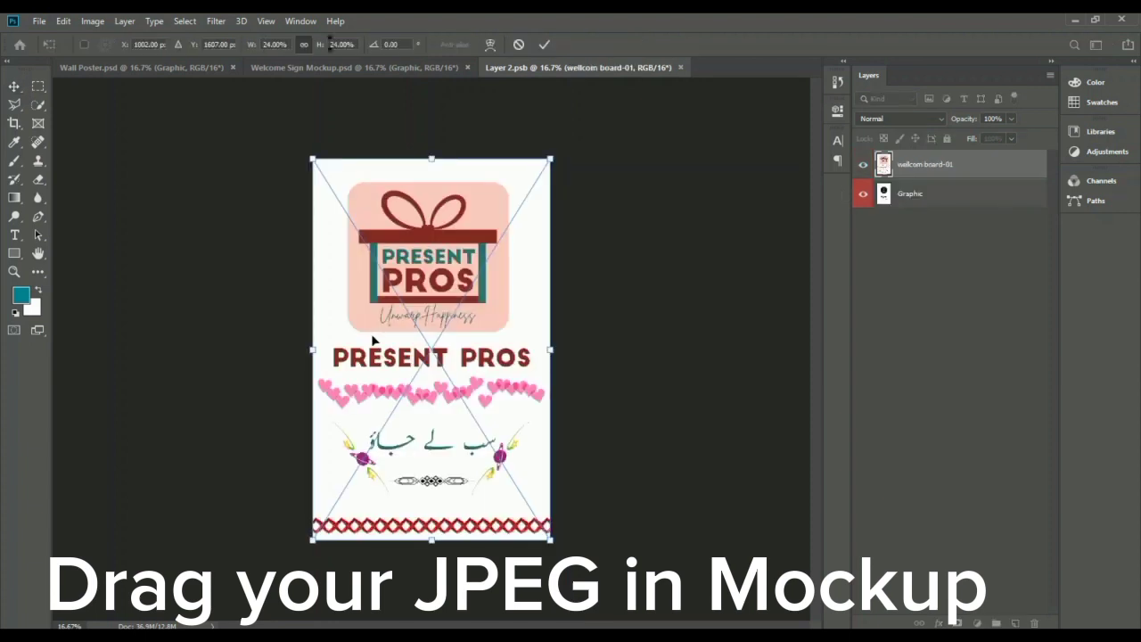
pyautogui.click(542, 43)
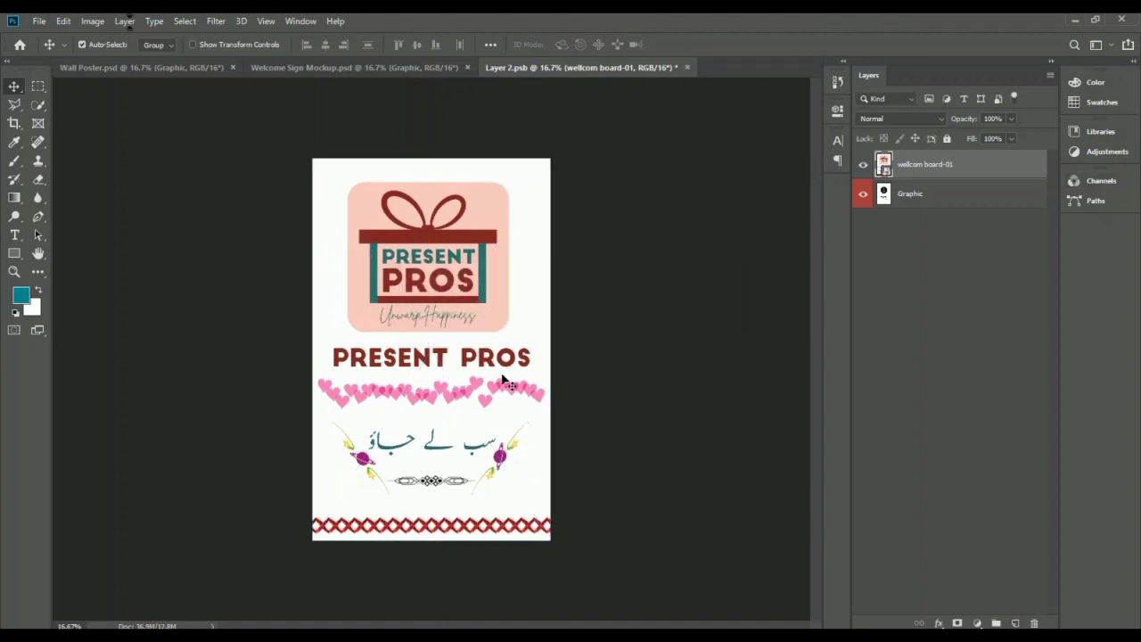
# Save the smart object contents in Layer 2.psb and return to Welcome Sign Mockup.psd to update the sign.
pyautogui.click(292, 73)
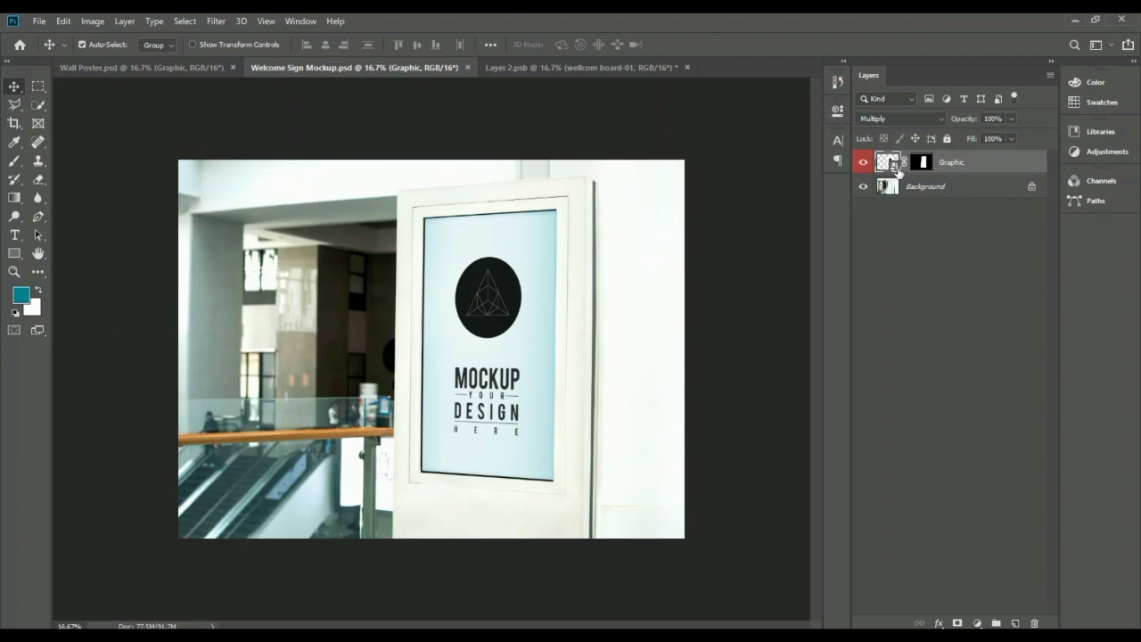
pyautogui.click(557, 70)
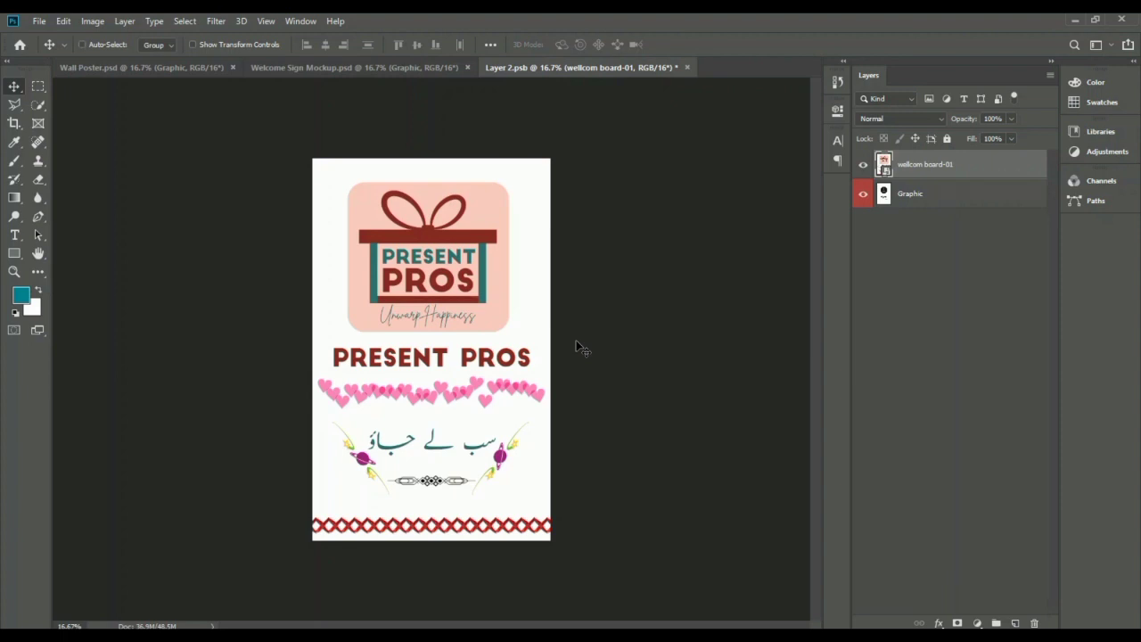
pyautogui.hotkey('ctrl', 's')
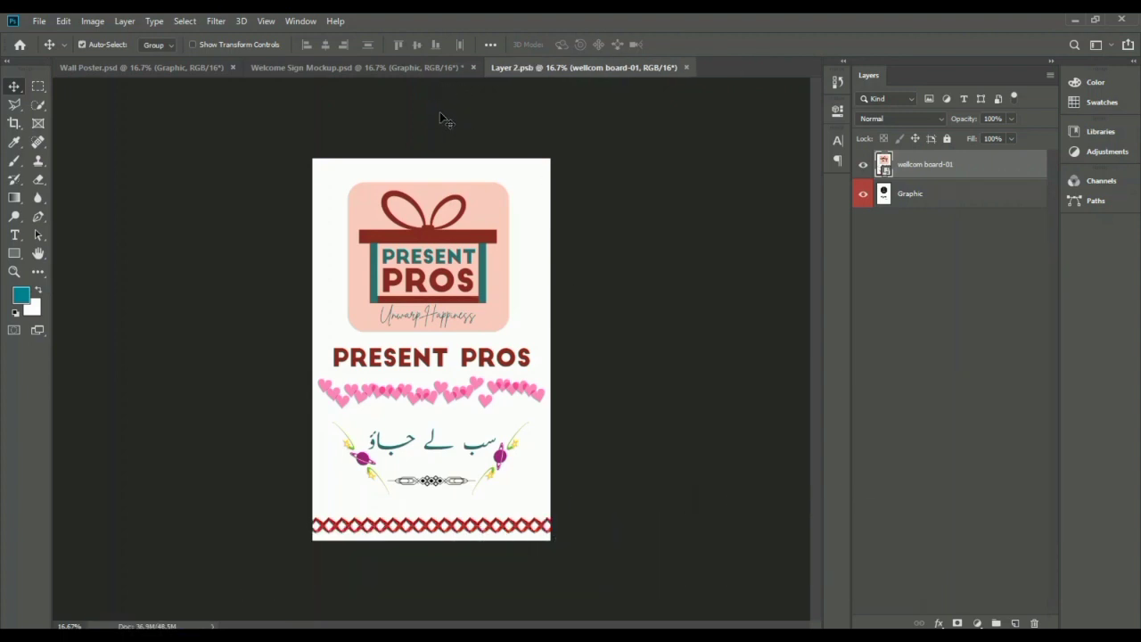
pyautogui.click(345, 71)
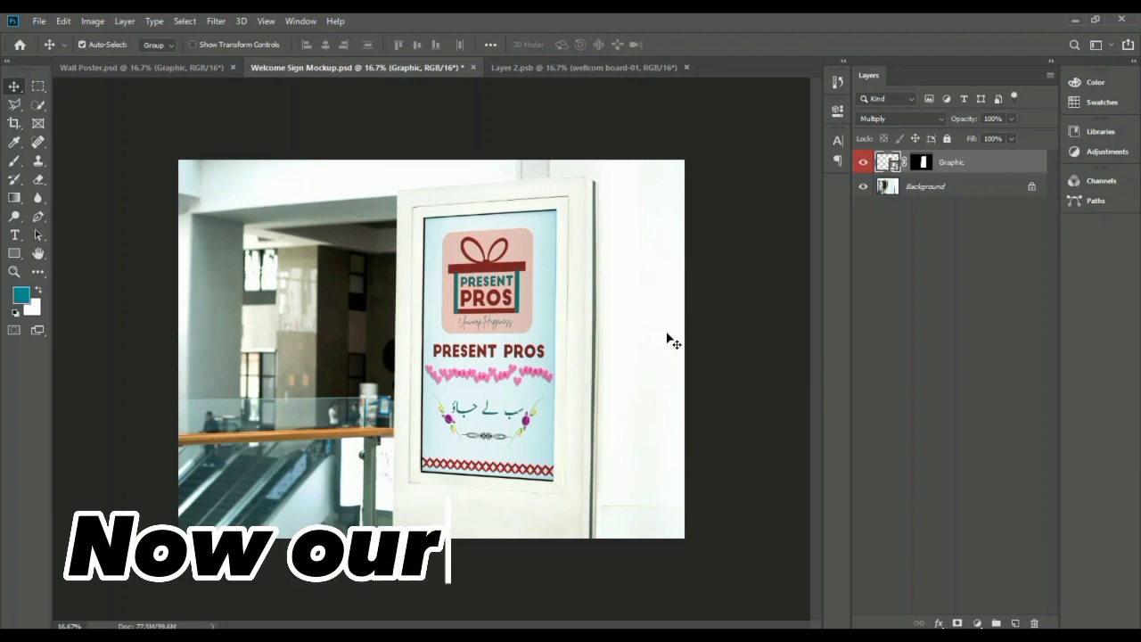
# Inspect the welcome board design on the mockup sign both close up and as a whole.
pyautogui.scroll(8, 547, 339)
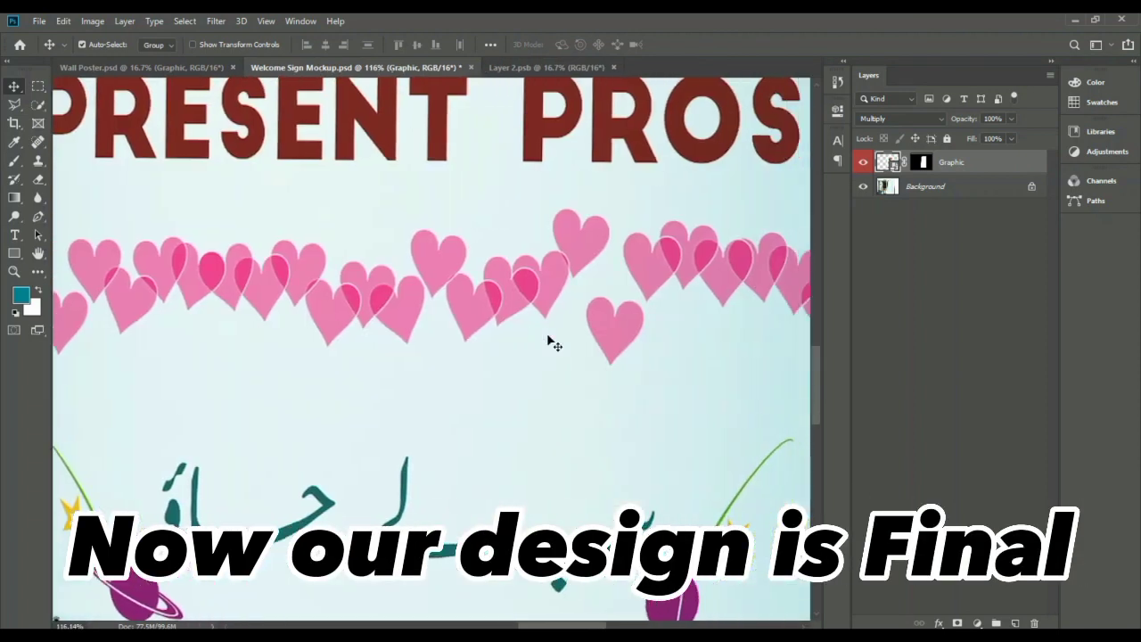
pyautogui.scroll(-2, 547, 338)
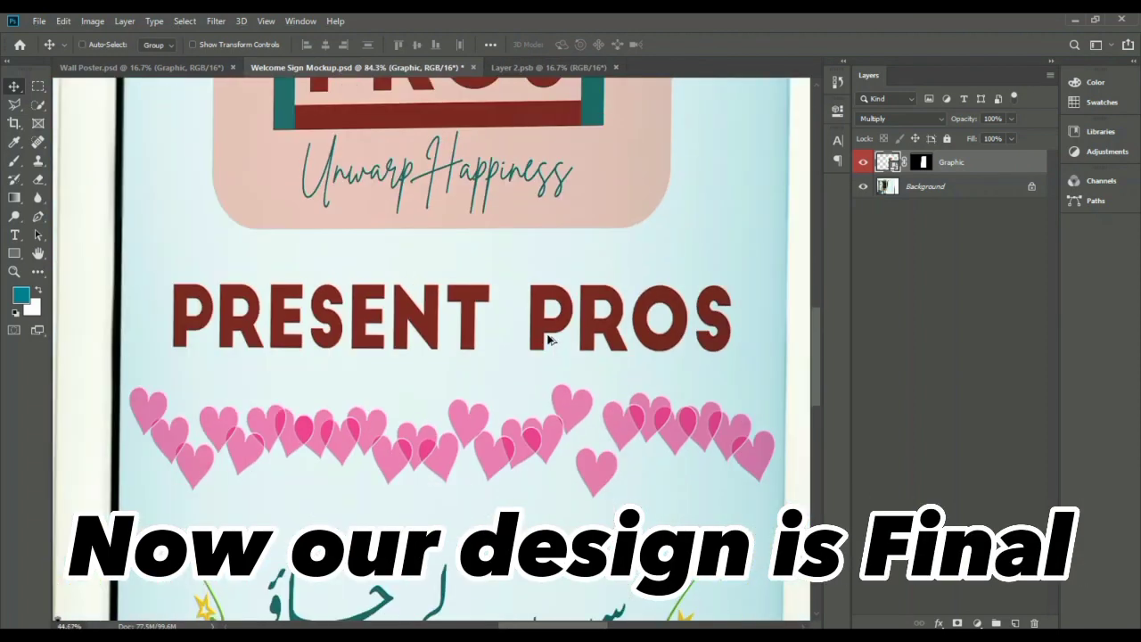
pyautogui.scroll(-3, 548, 338)
pyautogui.scroll(-3, 547, 339)
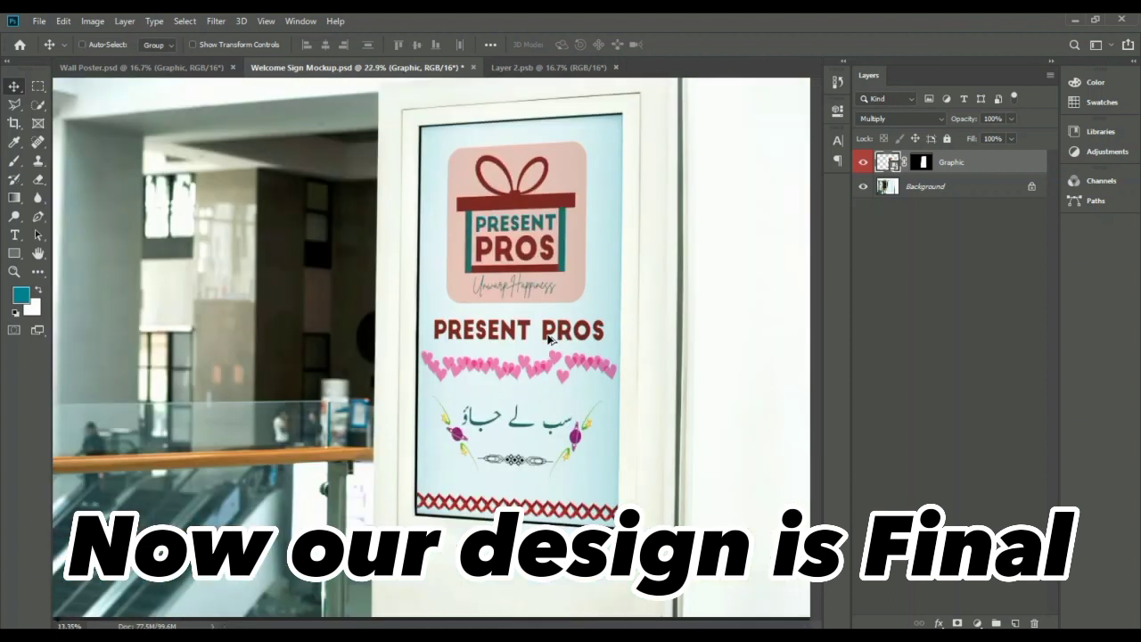
pyautogui.scroll(-2, 548, 339)
pyautogui.scroll(3, 547, 339)
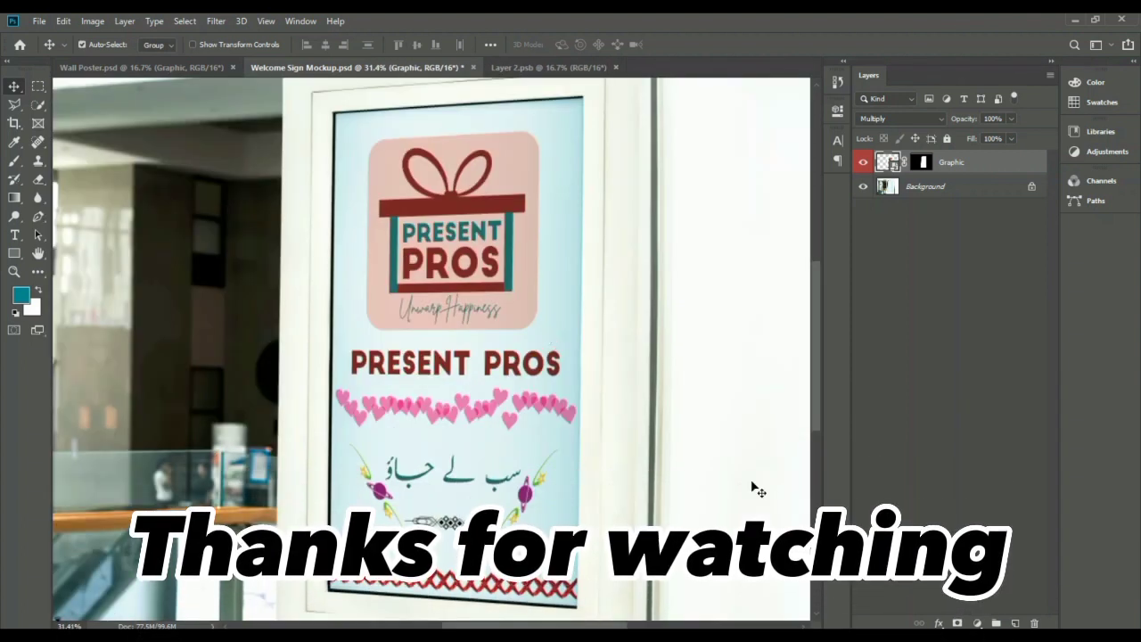